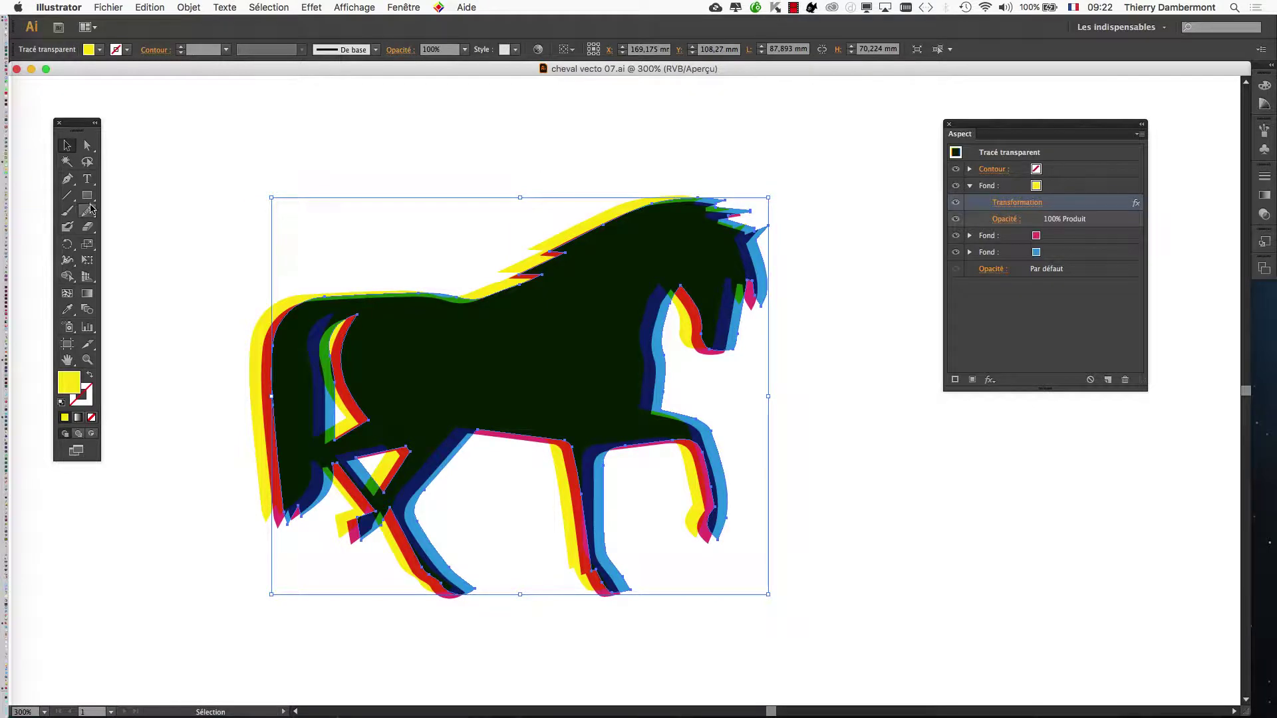
- Draw a rounded rectangle about 120 mm wide and 90 mm high around the horse with the Rectangle arrondi tool
key("alt+super")
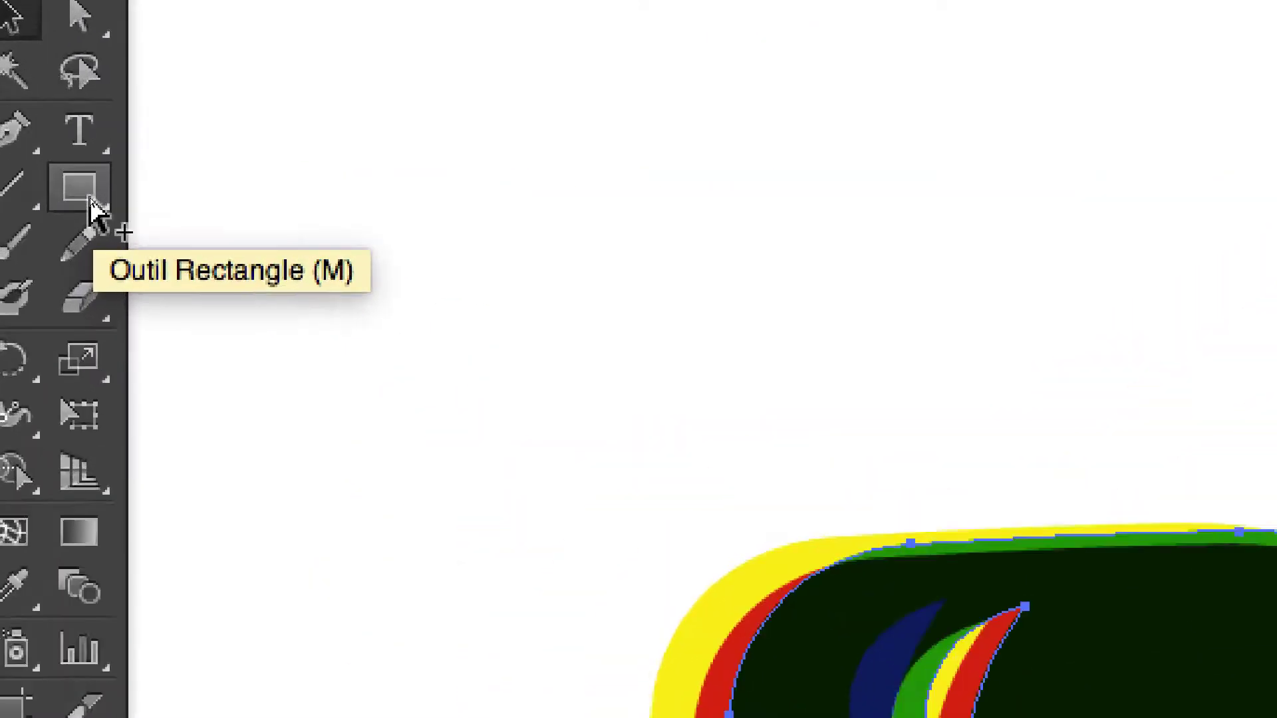
left_click(93, 210)
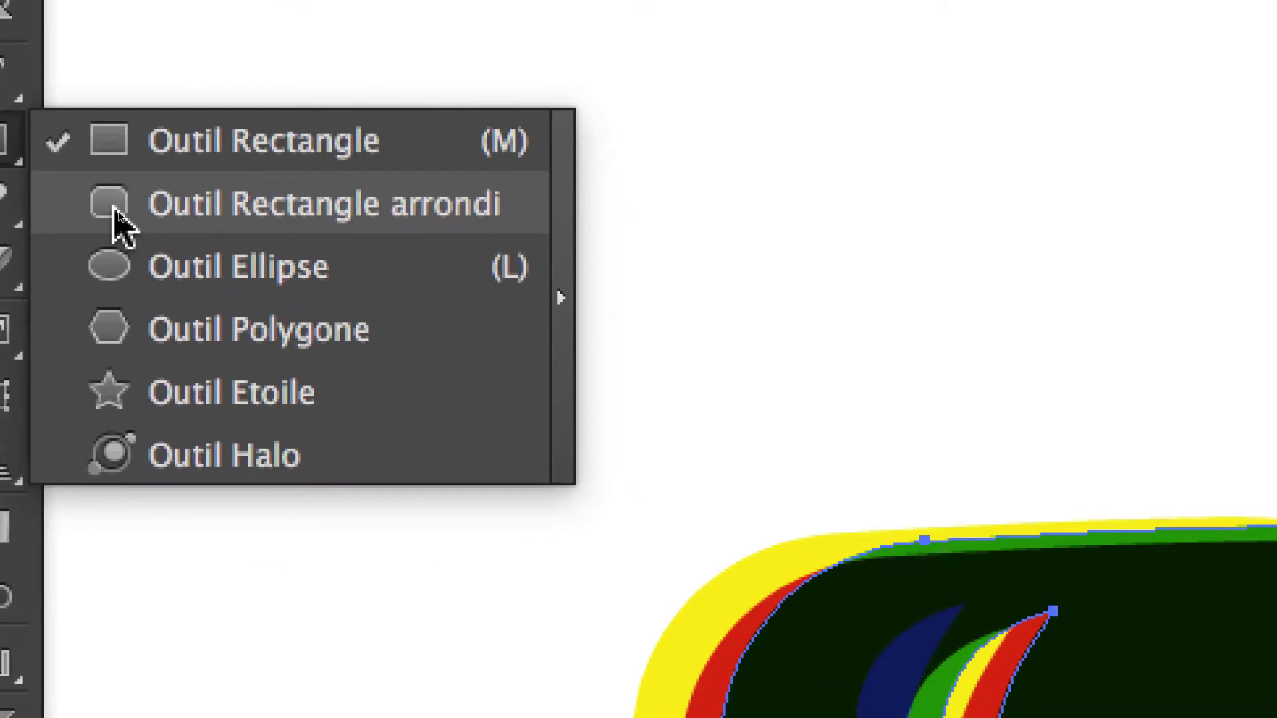
left_click(117, 212)
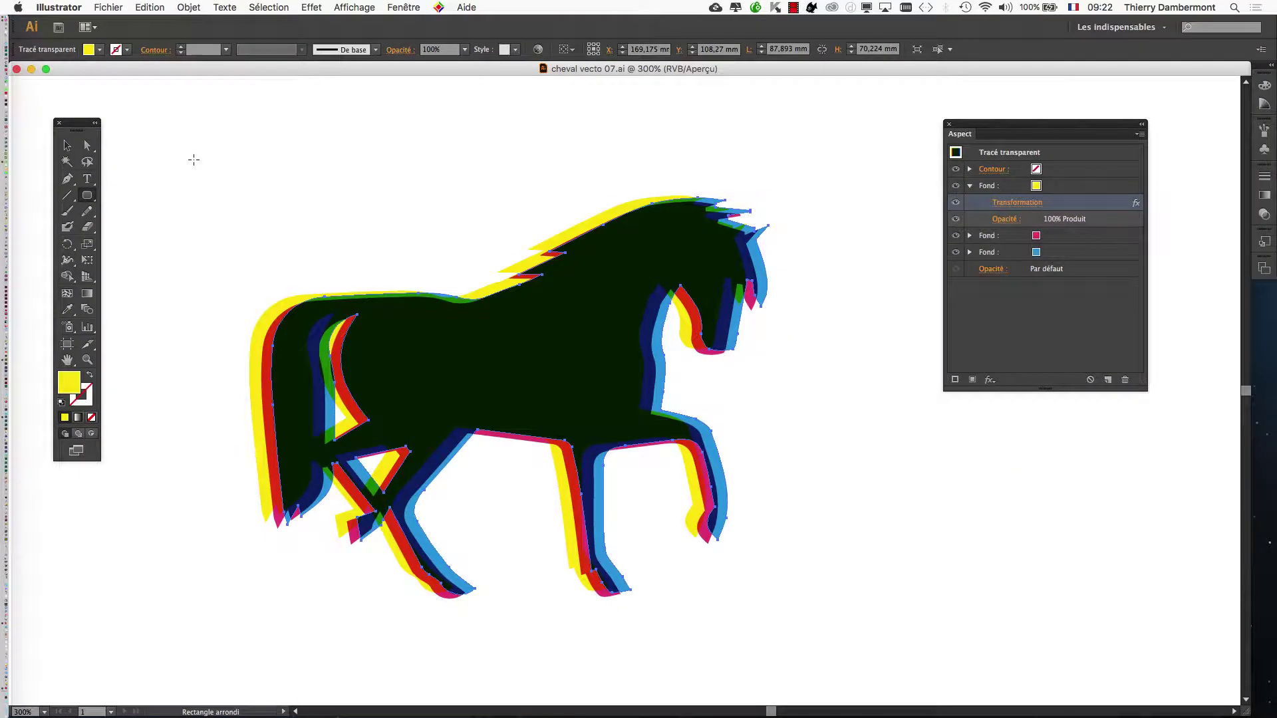
scroll(199, 176, "down", 1, "alt")
left_click_drag(191, 156, 644, 493)
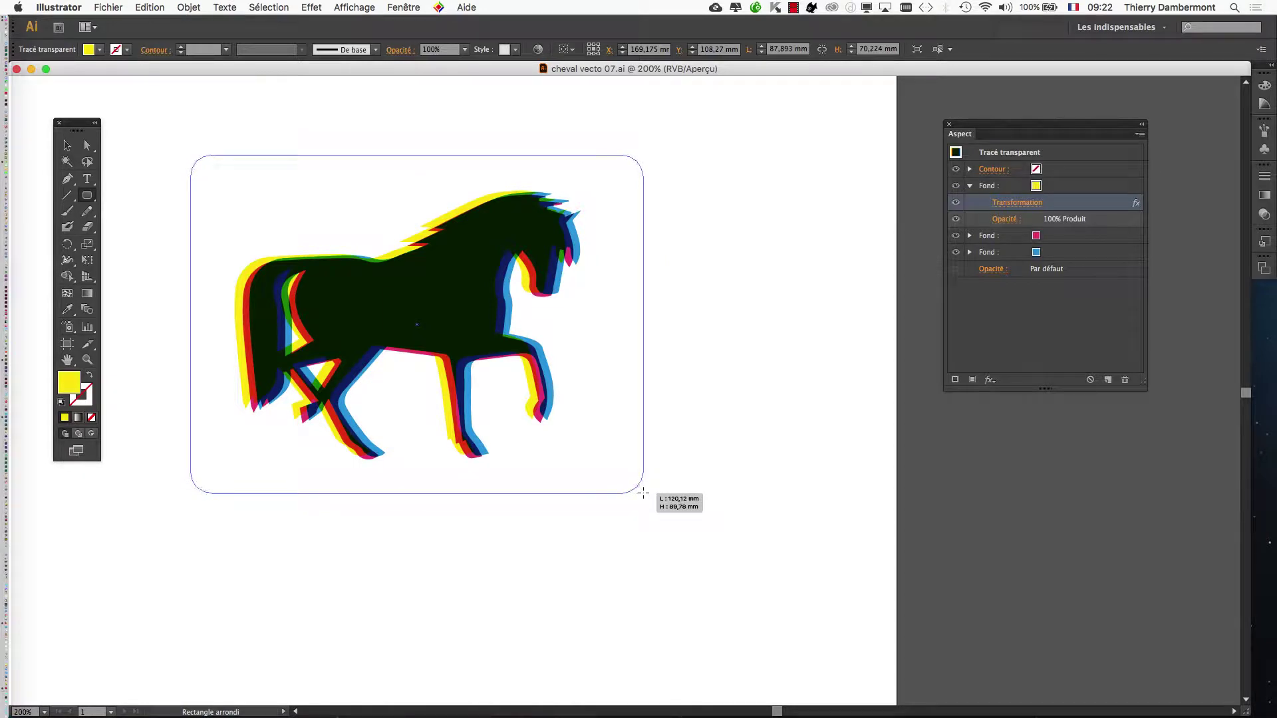
- Increase the corner radius of the rounded rectangle while drawing it, then finish the shape
key("Up")
key("Up")
key("Up")
key("Up")
key("Up")
key("Up")
key("Up")
key("Up")
key("Up")
key("Up")
key("Up")
key("Up")
key("Up")
key("Up")
key("Up")
key("Up")
key("Up")
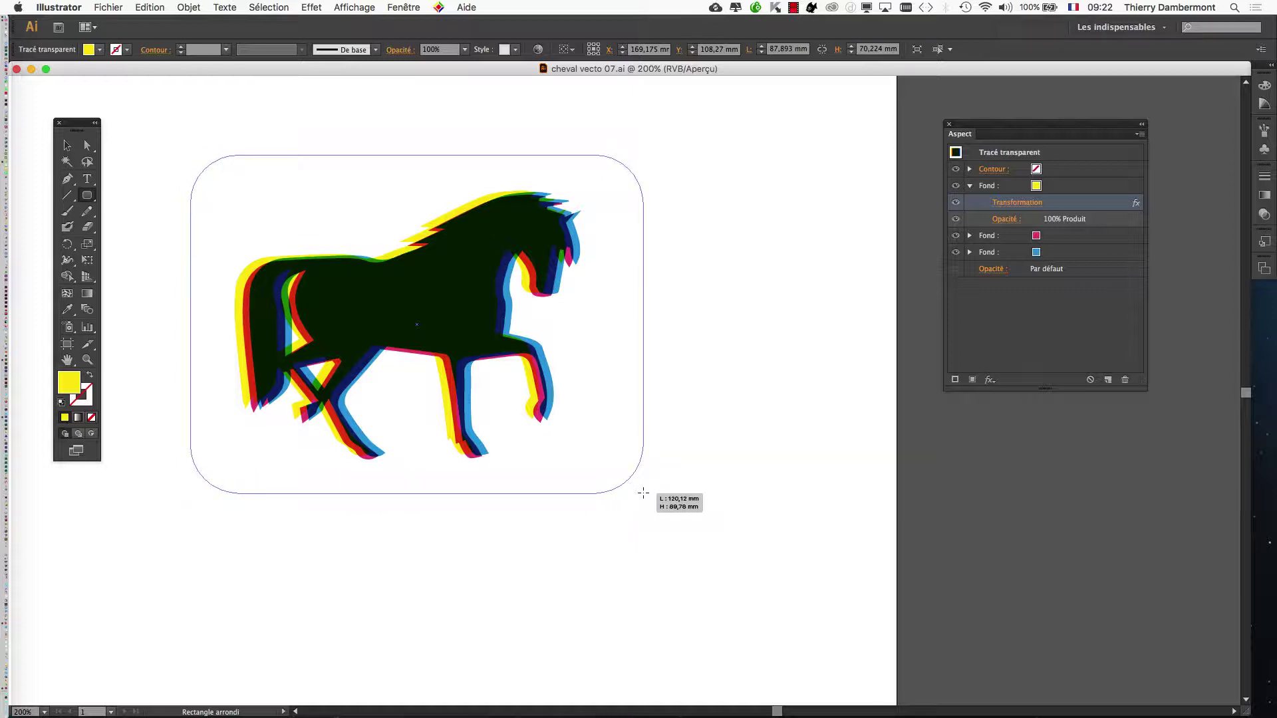
key("Up")
key("Up")
key("Up")
key("Up")
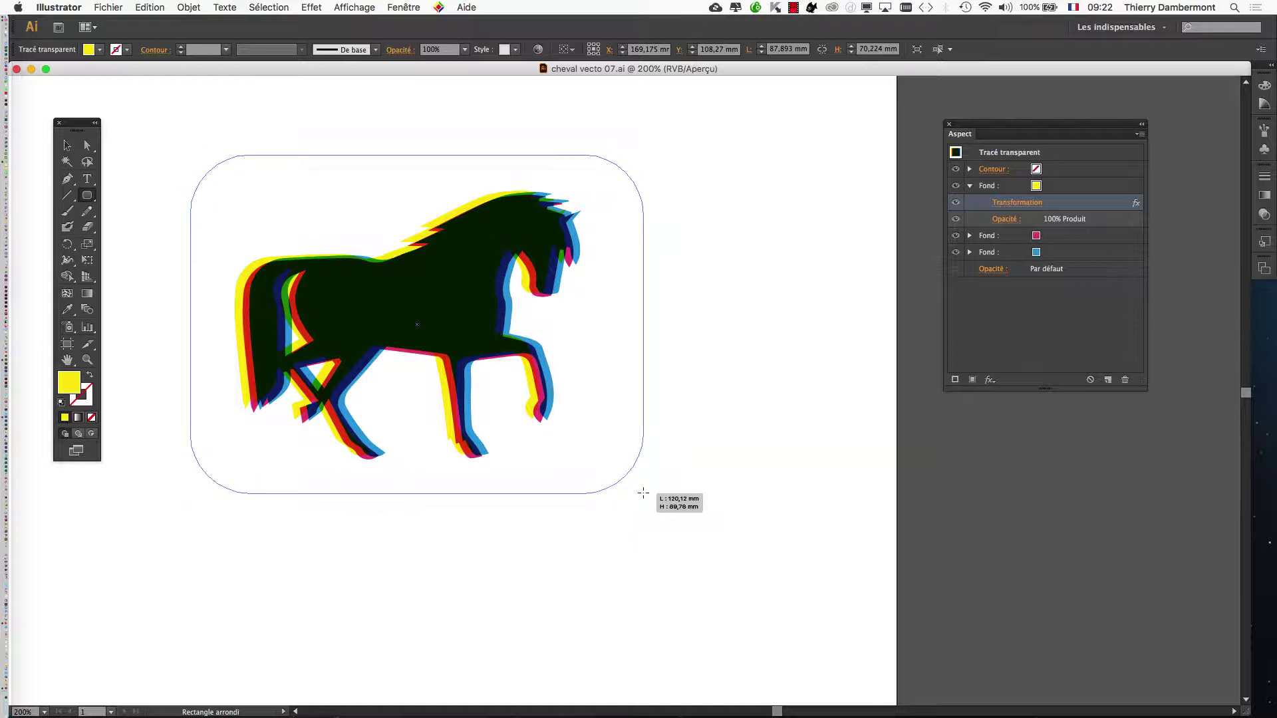
left_click_drag(643, 493, 638, 493)
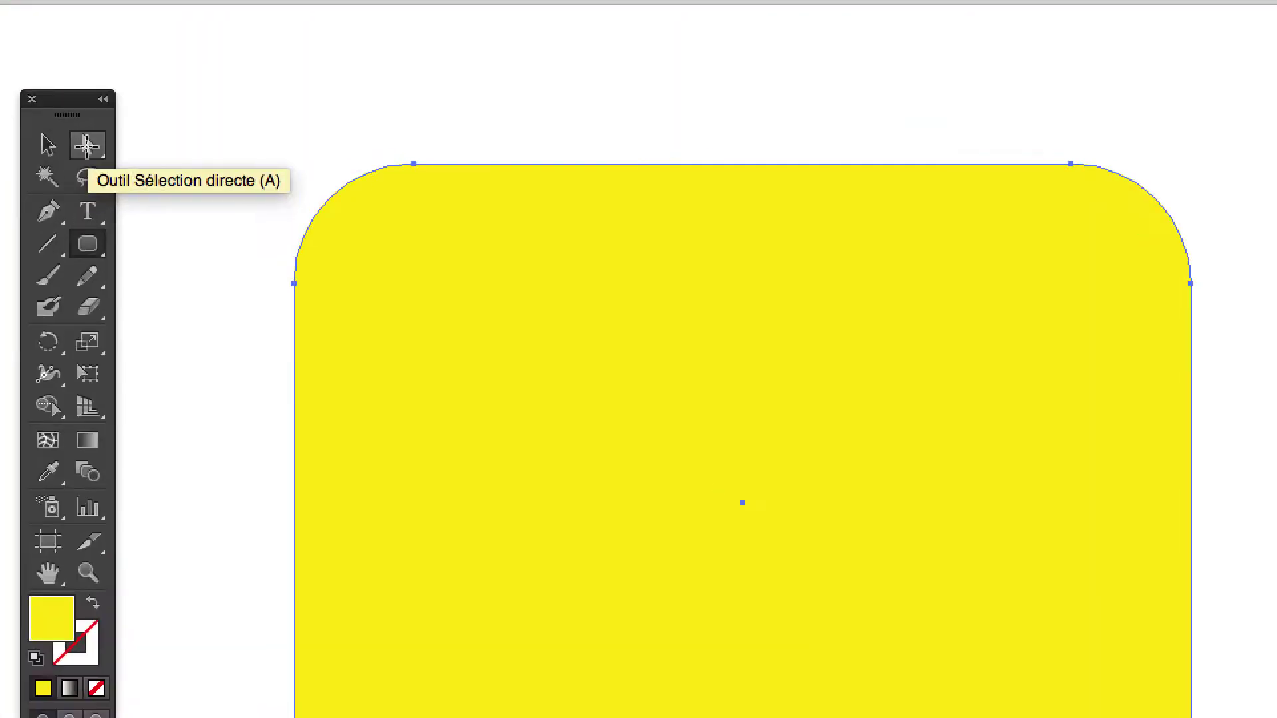
- Examine the corner anchor points and direction handles of the rounded rectangle using the Direct Selection tool
left_click(85, 145)
left_click(234, 228)
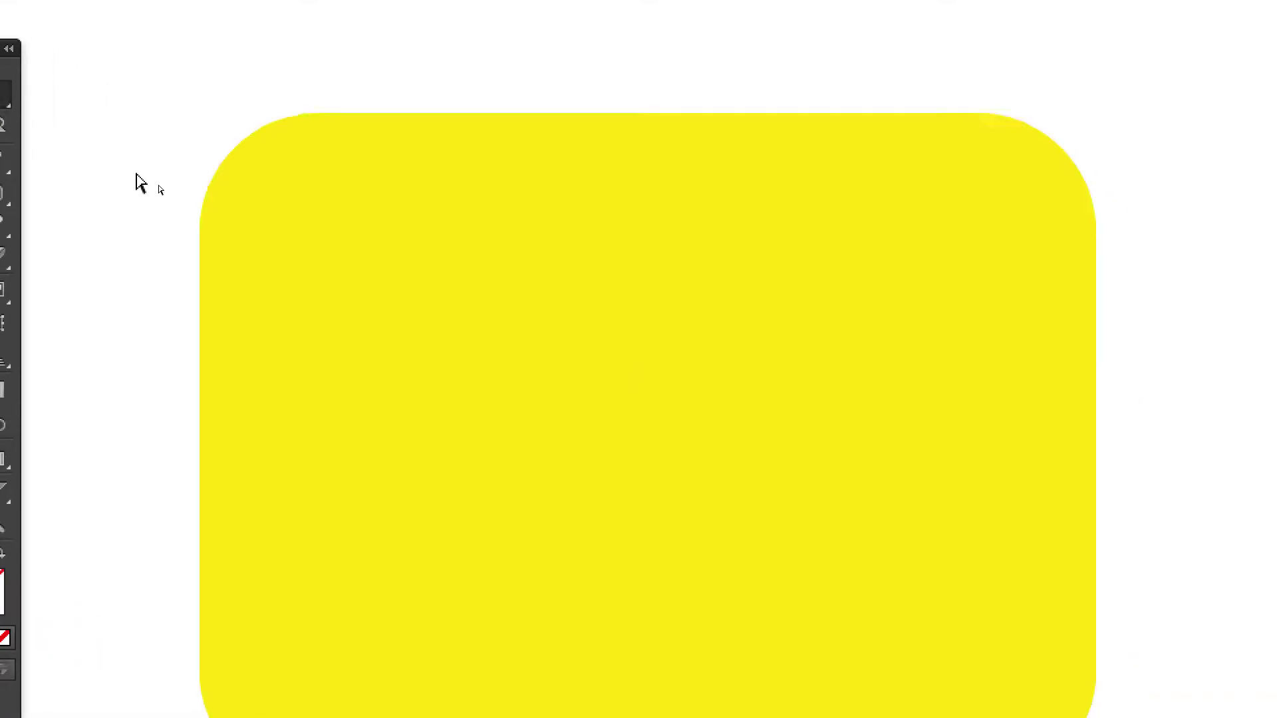
left_click(162, 178)
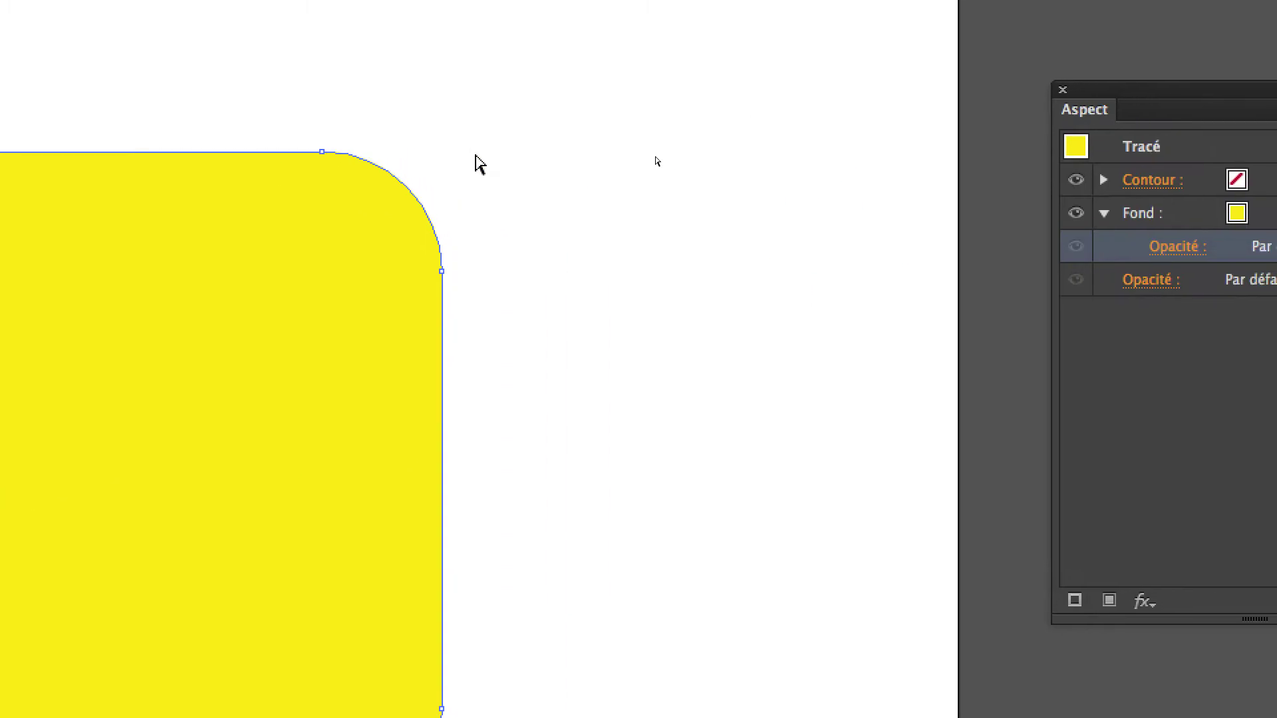
left_click(1105, 82)
left_click(445, 168)
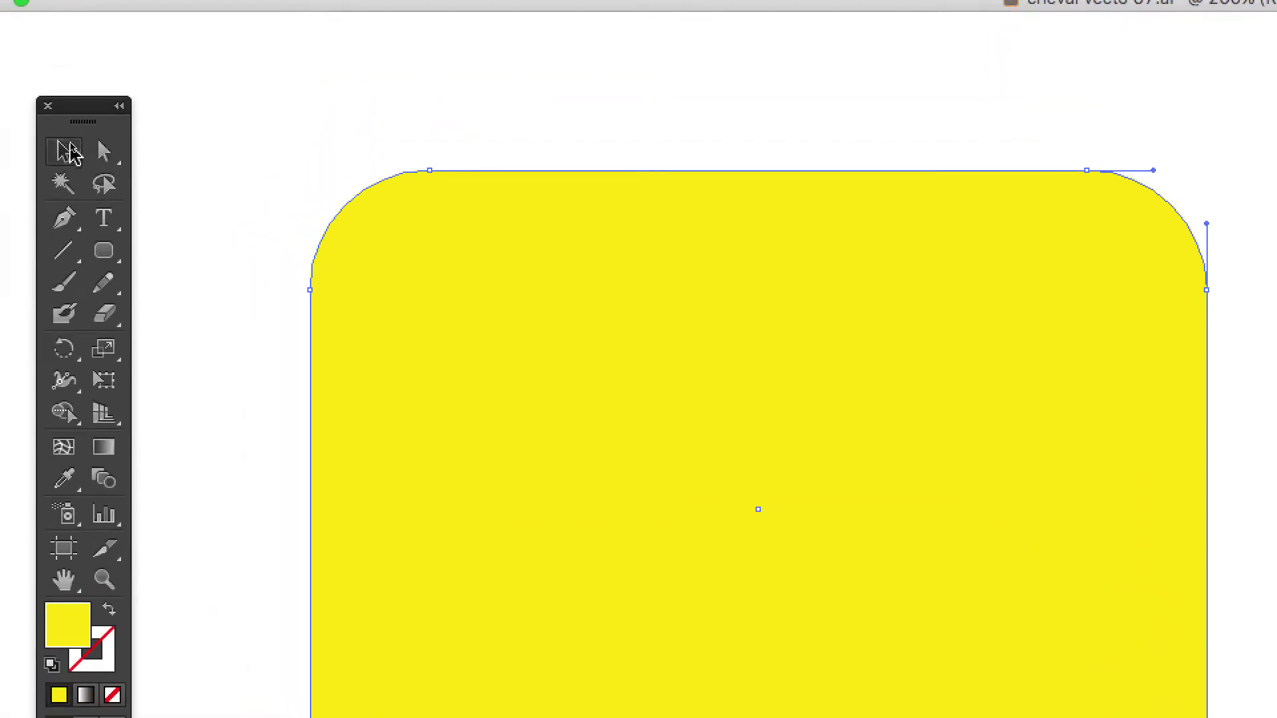
- Select the whole yellow rounded rectangle and delete it
left_click(70, 149)
left_click(100, 181)
left_click(207, 217)
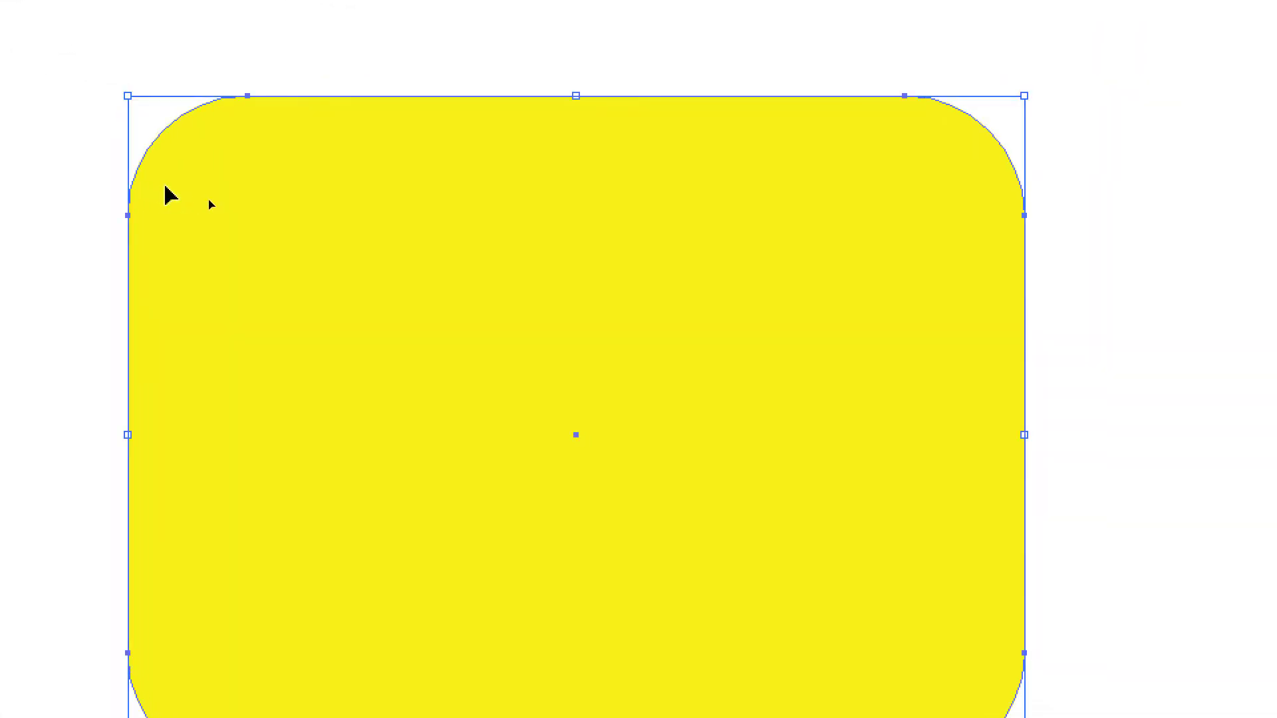
key("Delete")
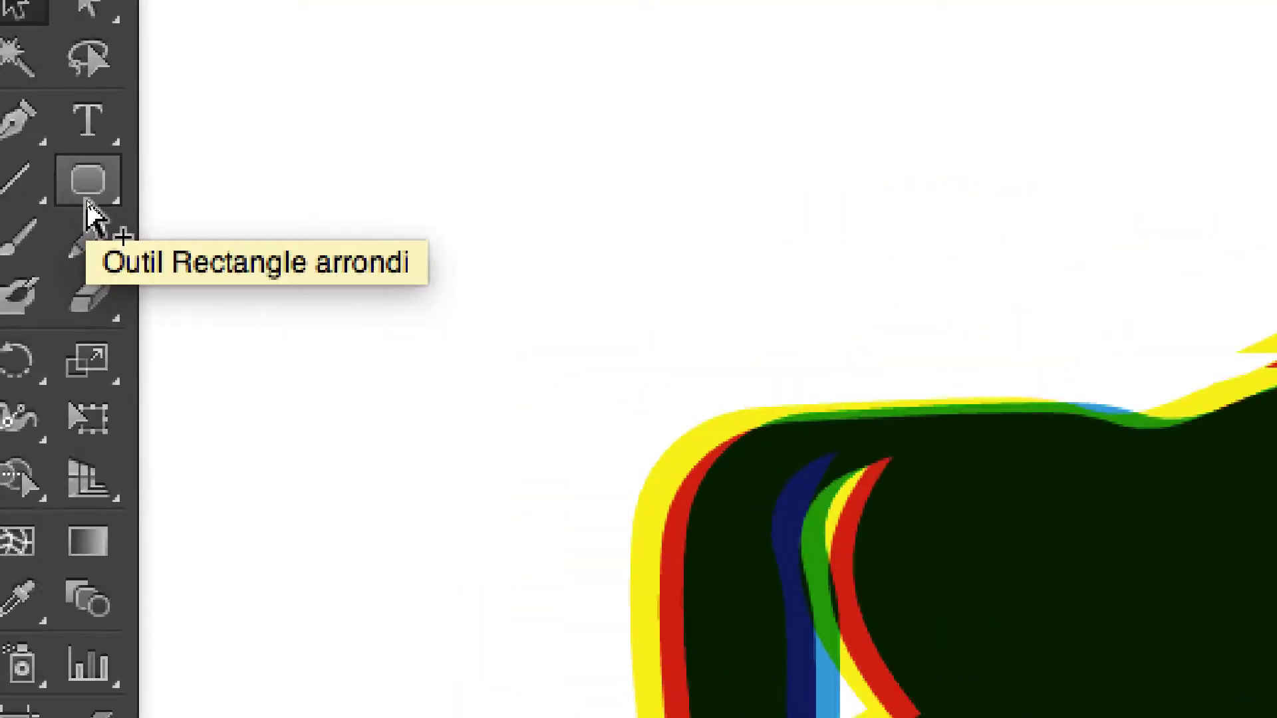
- Draw a plain square-cornered rectangle about 124 mm wide and 100 mm high over the horse
left_click(86, 201)
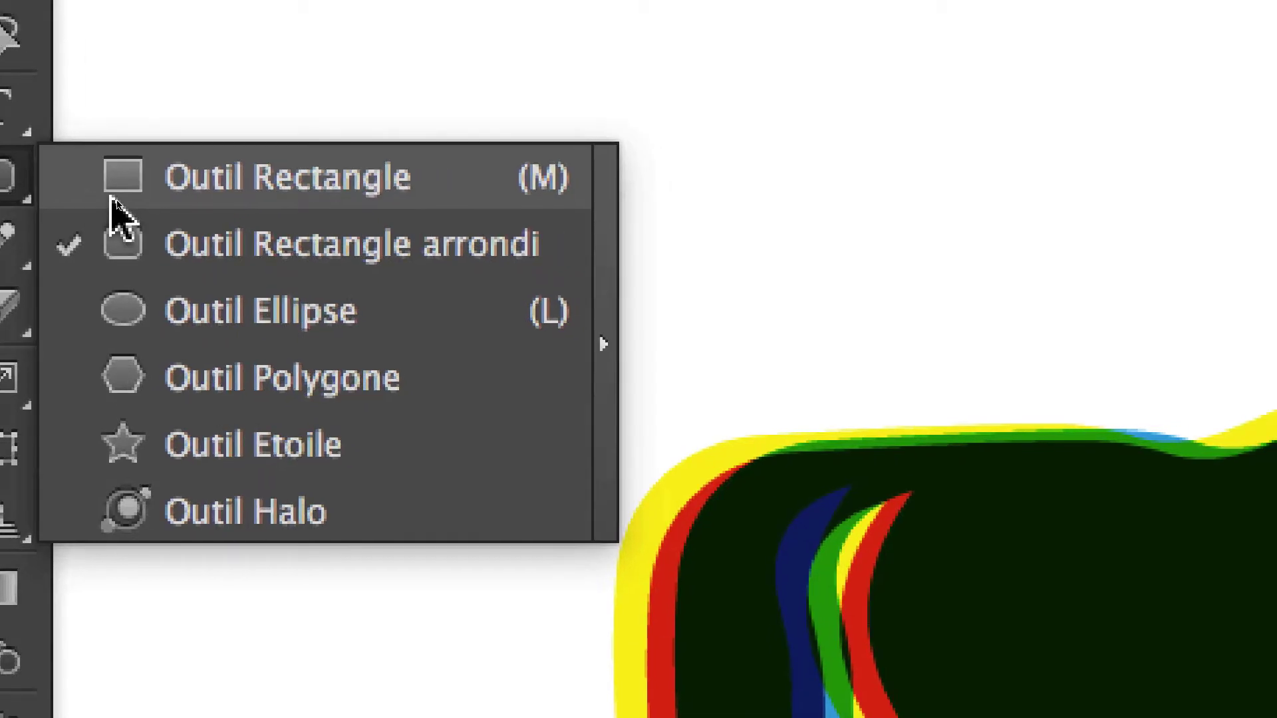
left_click(228, 198)
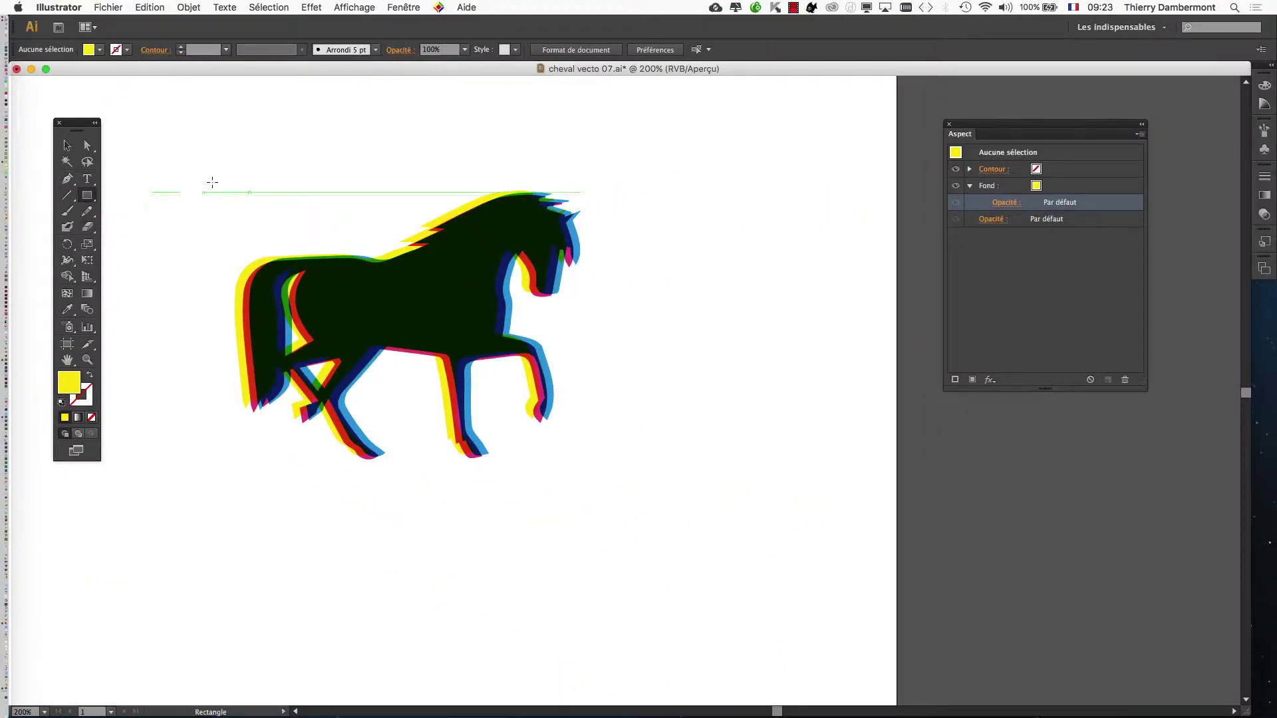
left_click_drag(346, 29, 1276, 717)
left_click_drag(667, 493, 661, 504)
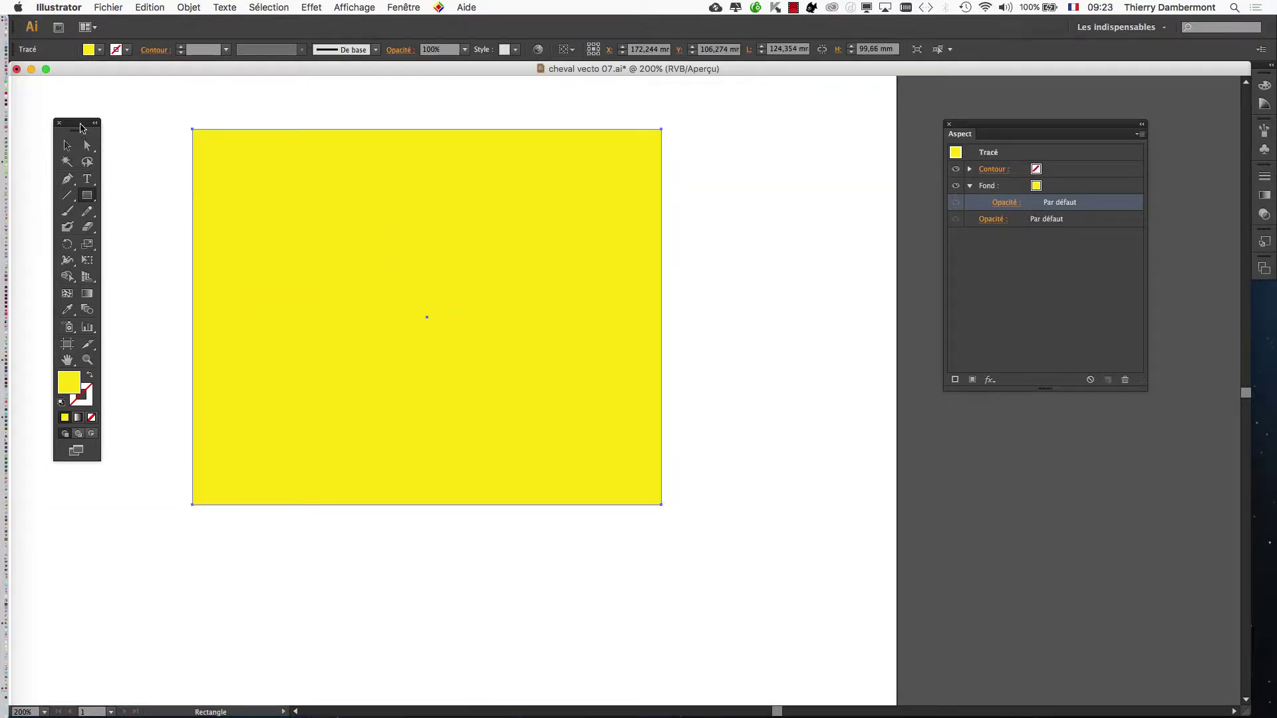
- Reposition the floating tools and Aspect palettes, placing Aspect beside the yellow rectangle
left_click_drag(81, 131, 75, 117)
key("super")
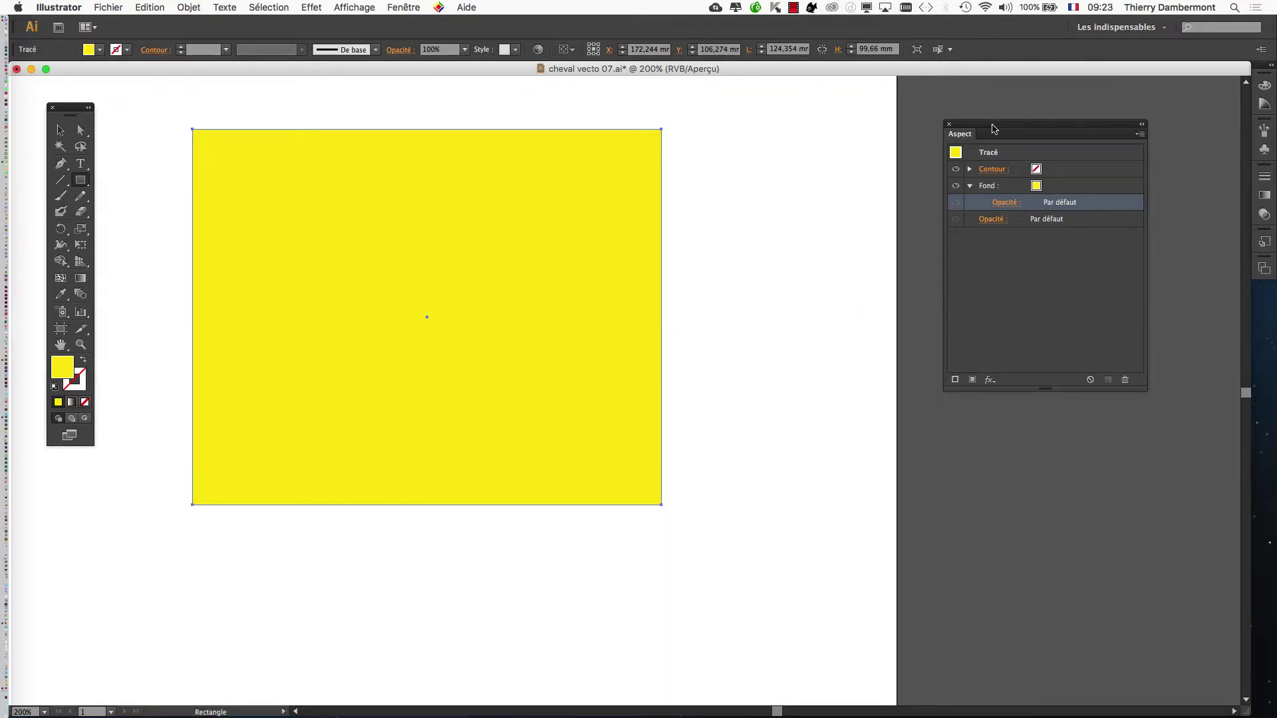
left_click_drag(993, 127, 771, 148)
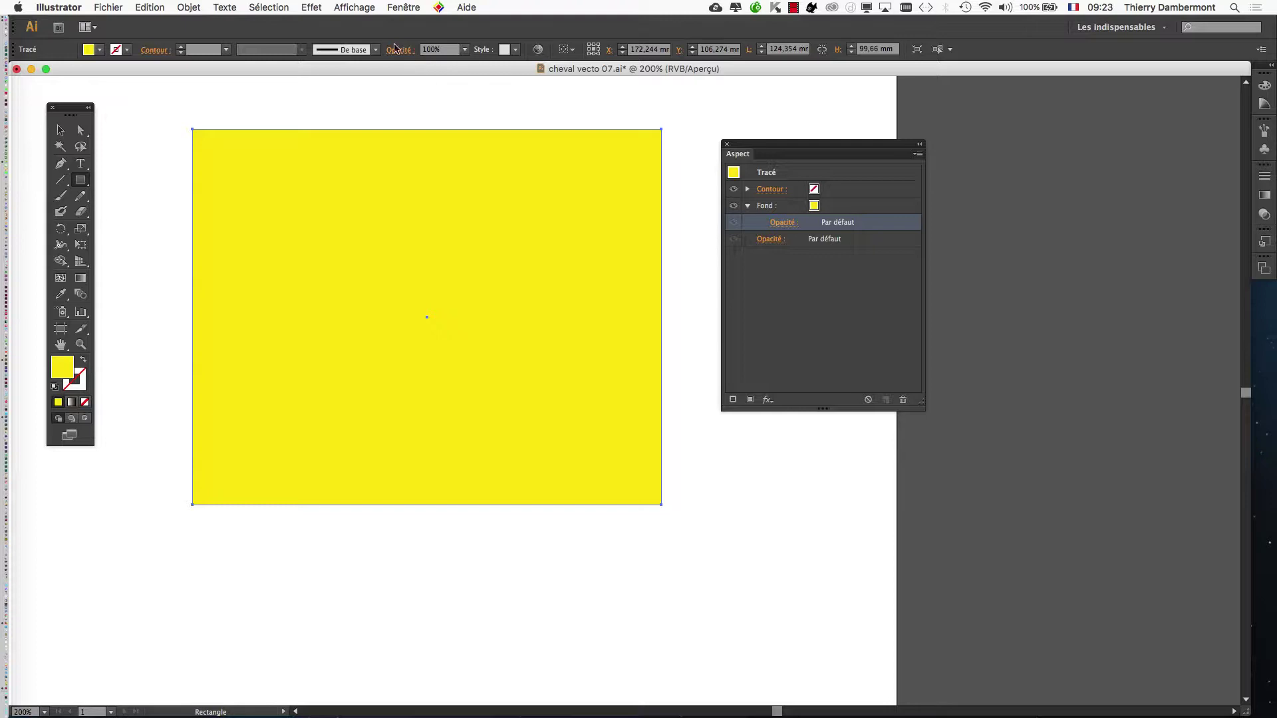
- Apply the Arrondis effect to the yellow rectangle's fill with a 20 mm radius and Aperçu enabled
left_click(307, 7)
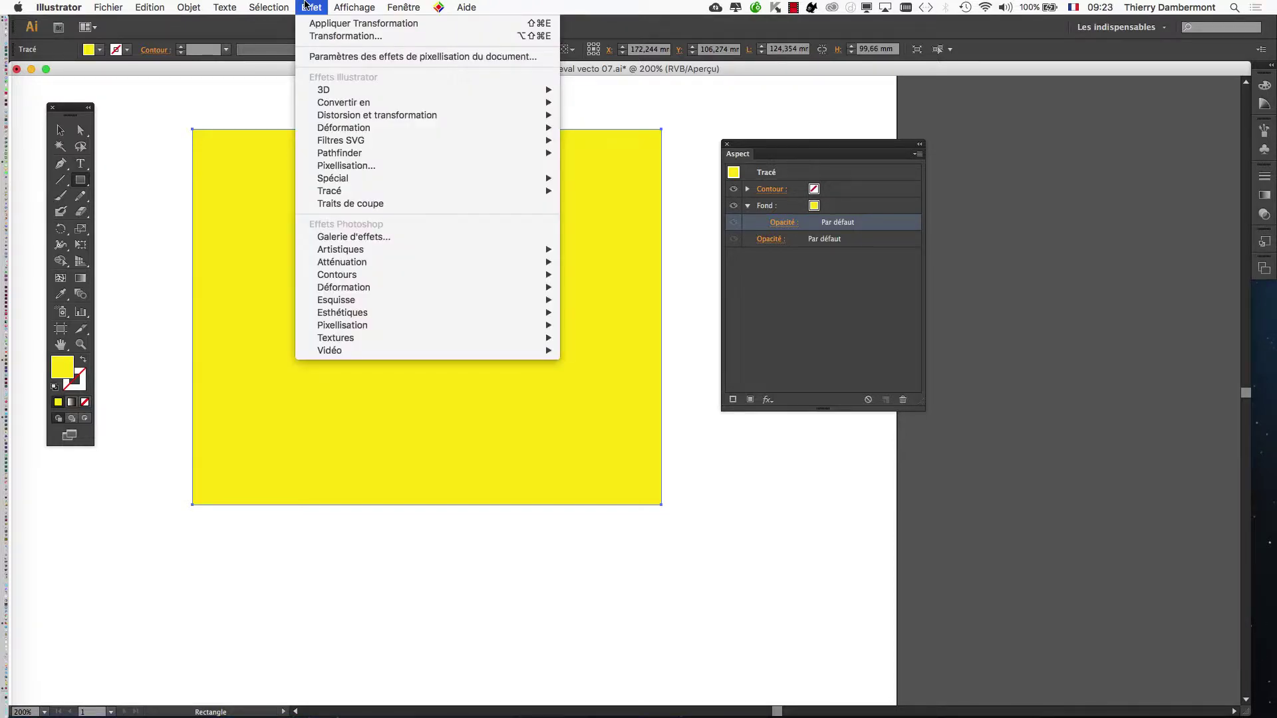
mouse_move(335, 180)
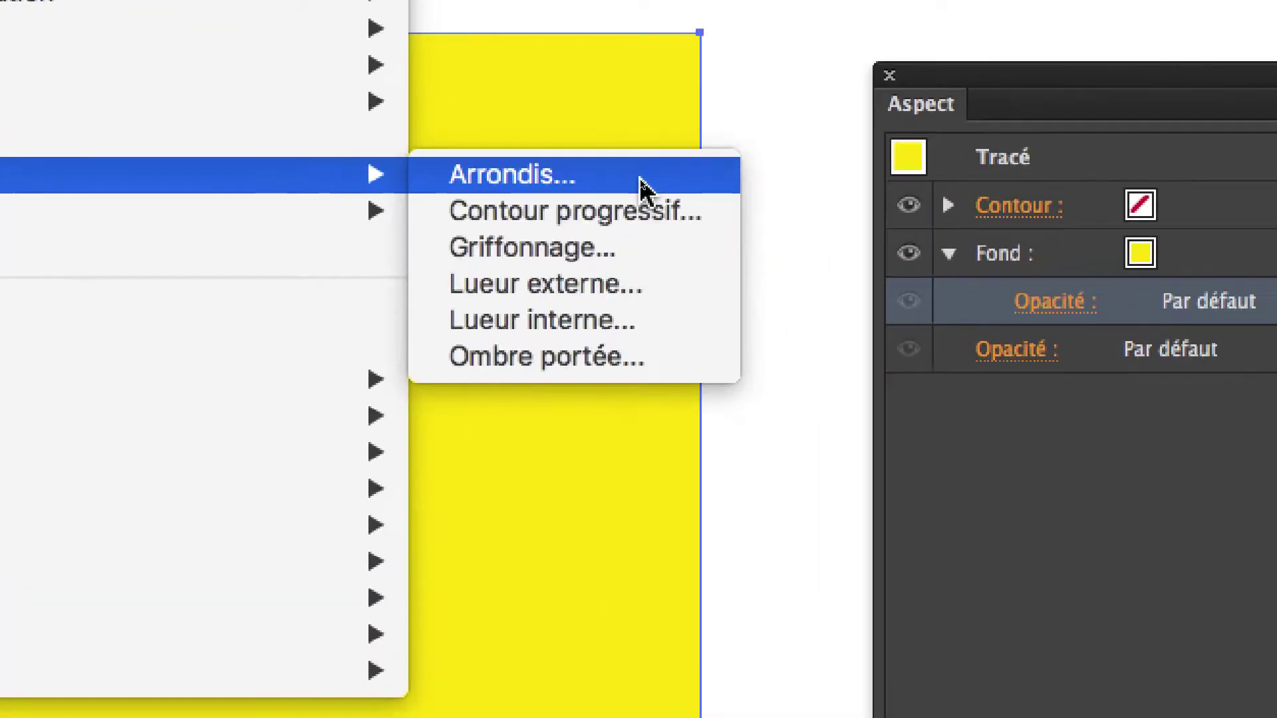
left_click(640, 178)
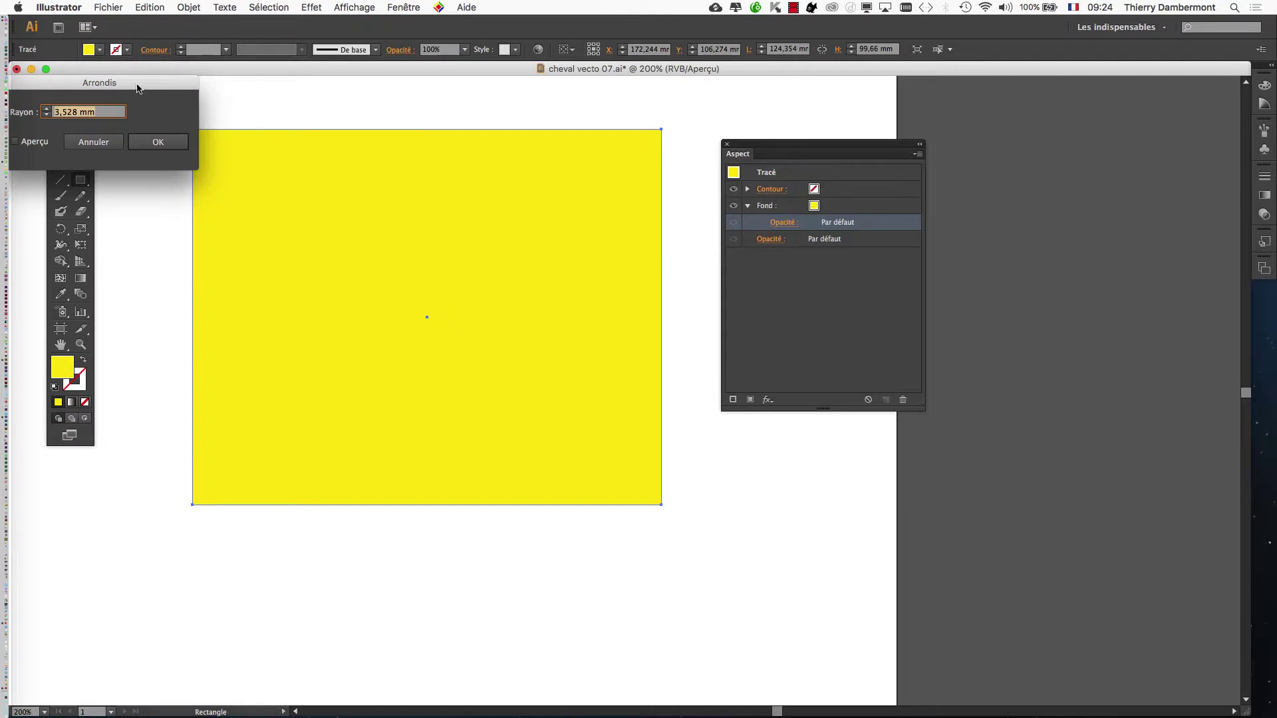
left_click_drag(605, 175, 618, 212)
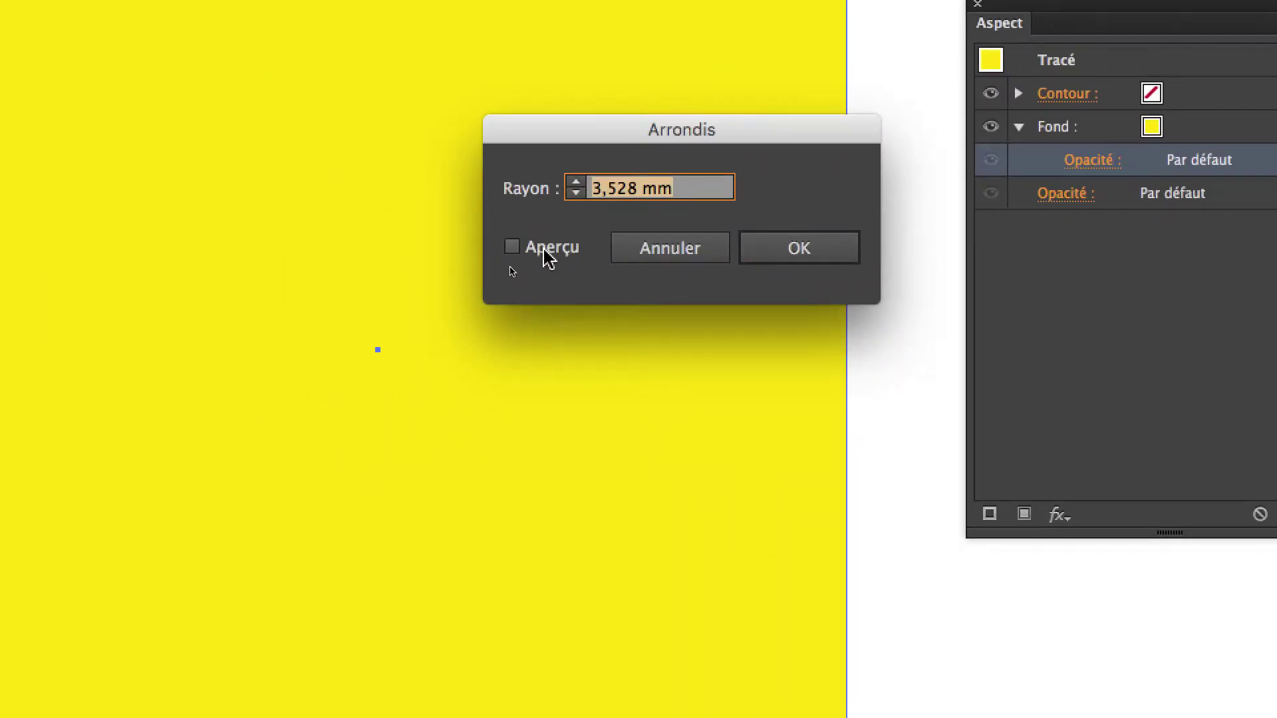
left_click(544, 250)
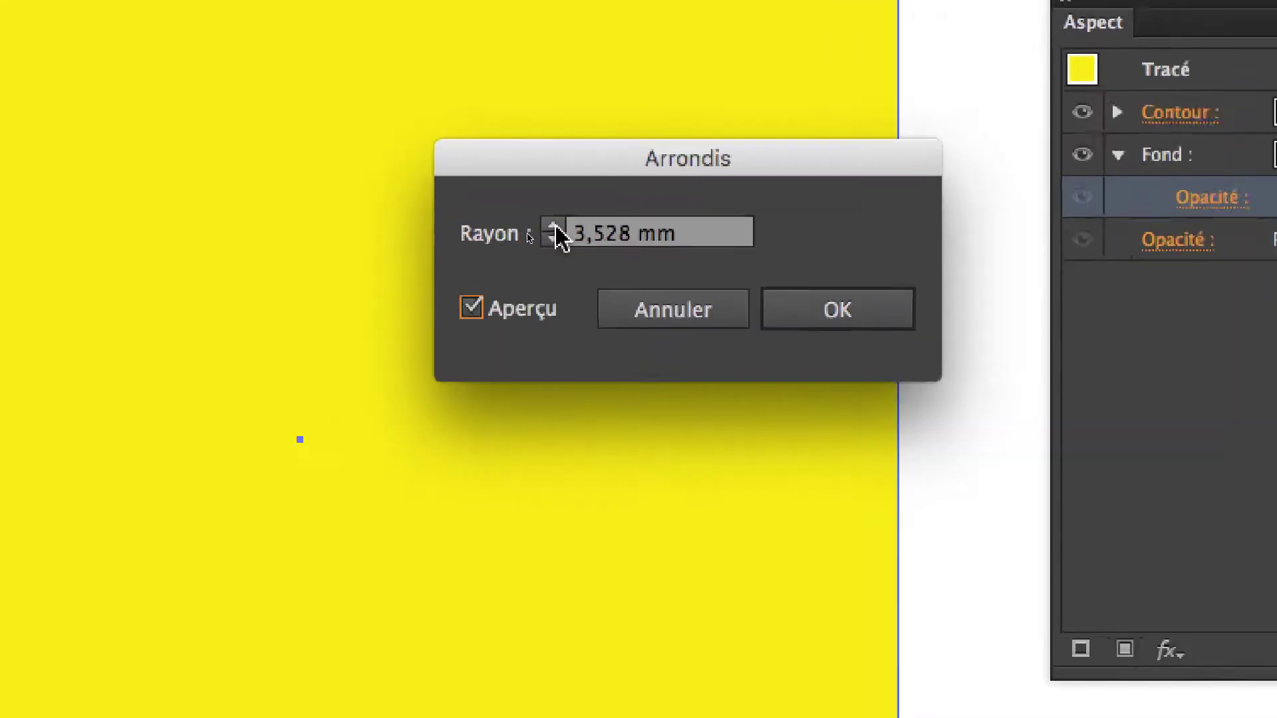
key("Tab")
type("10 mm")
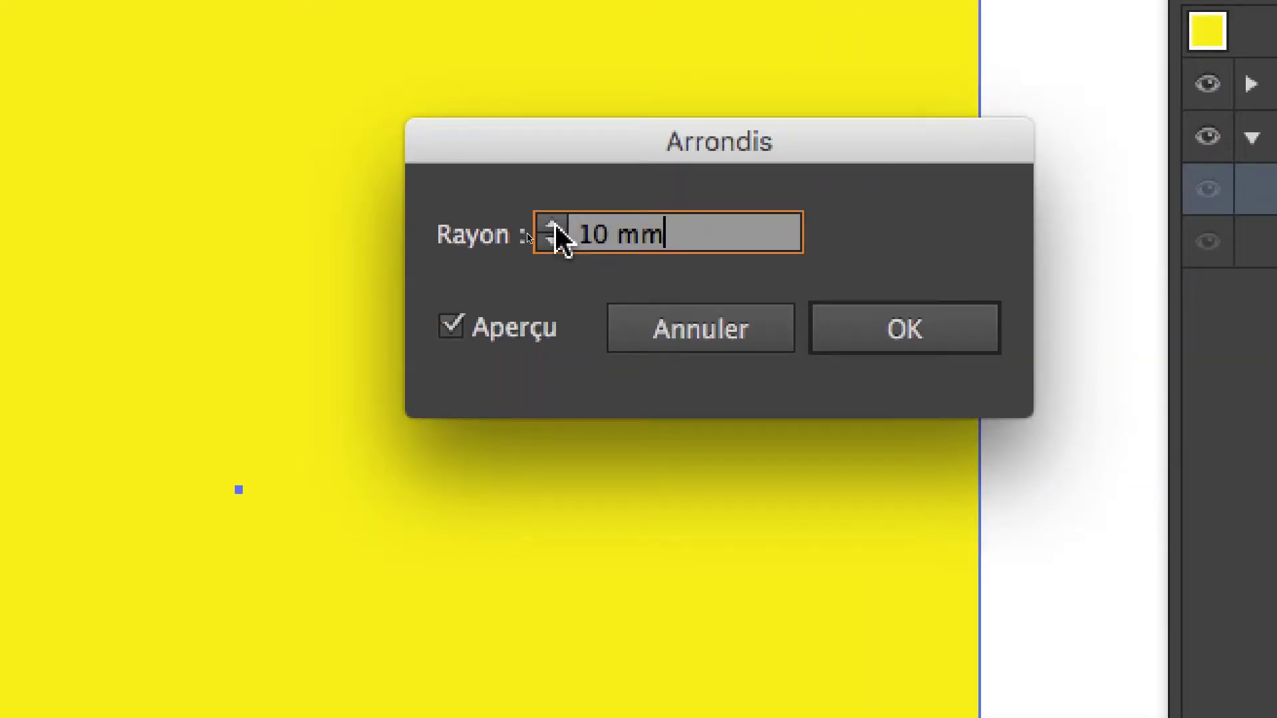
key("shift+Up")
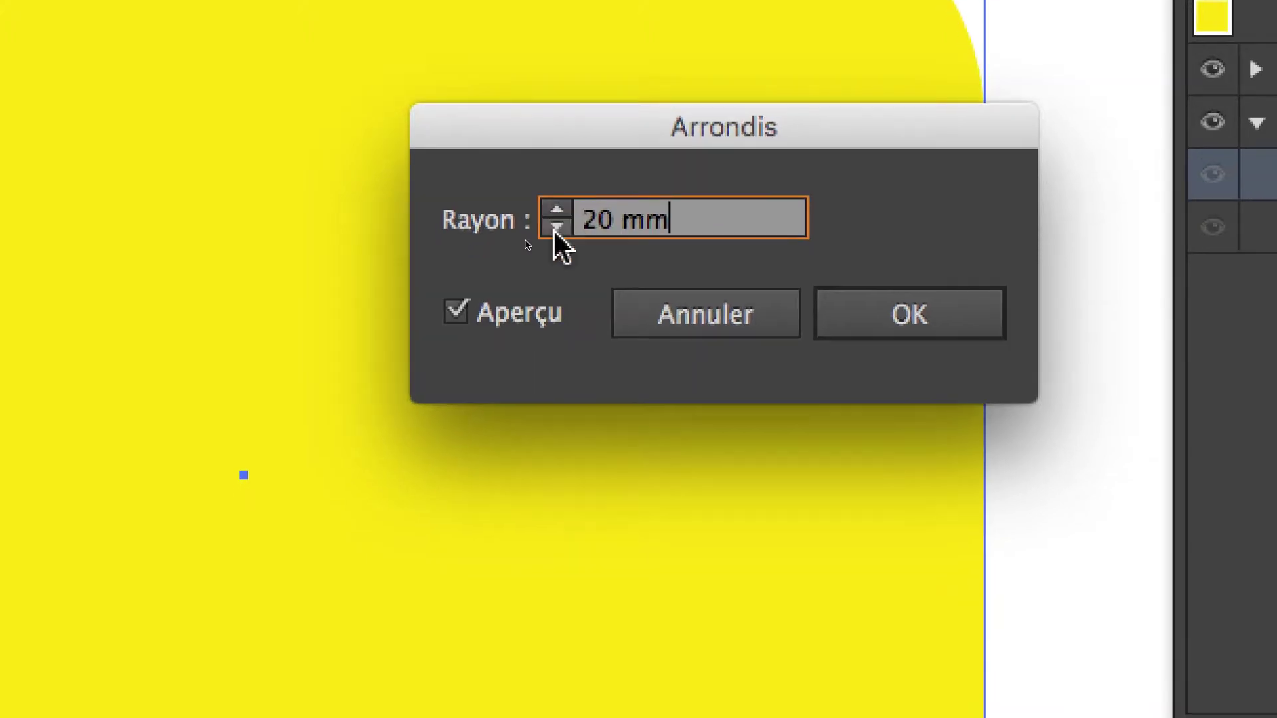
key("shift+Down")
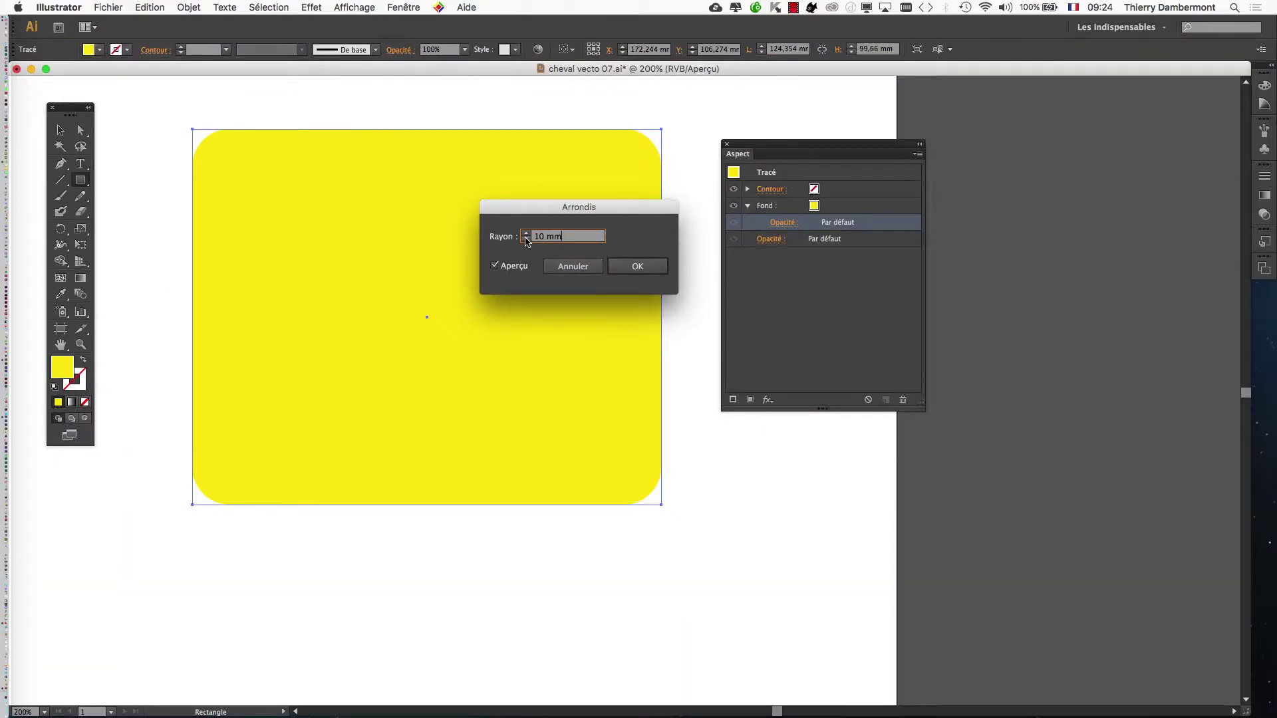
left_click(526, 234)
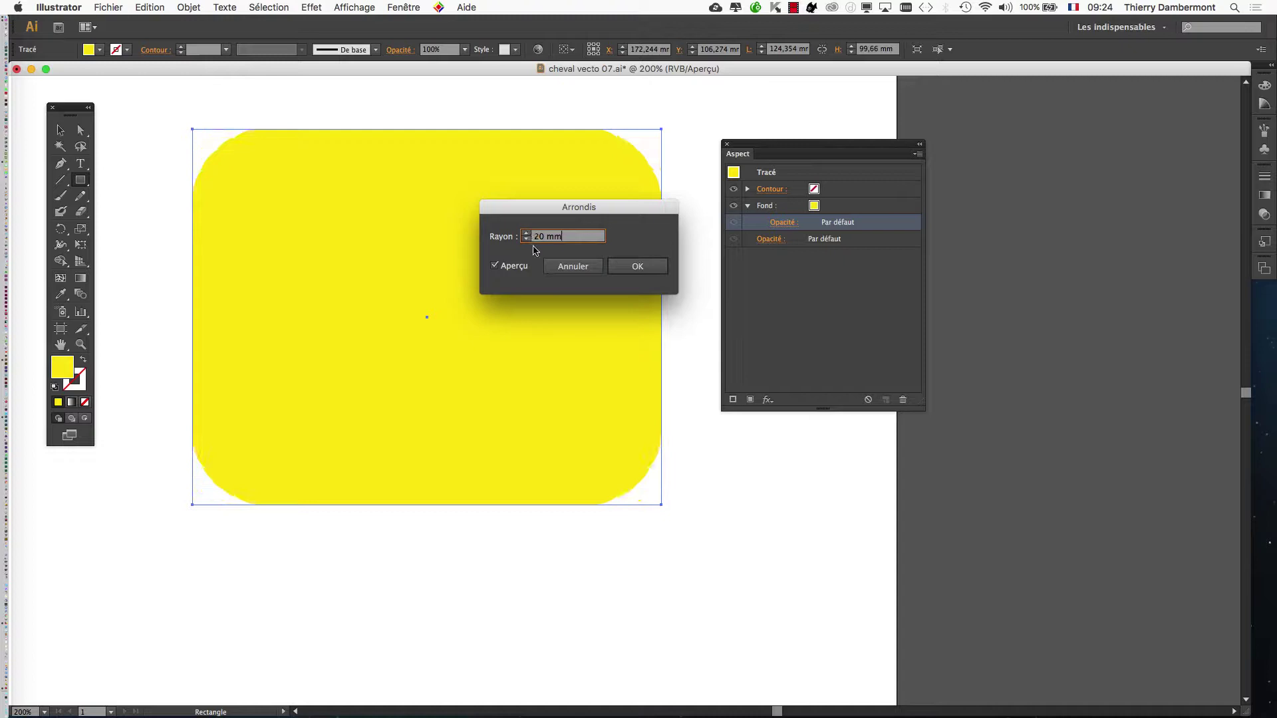
left_click(655, 268)
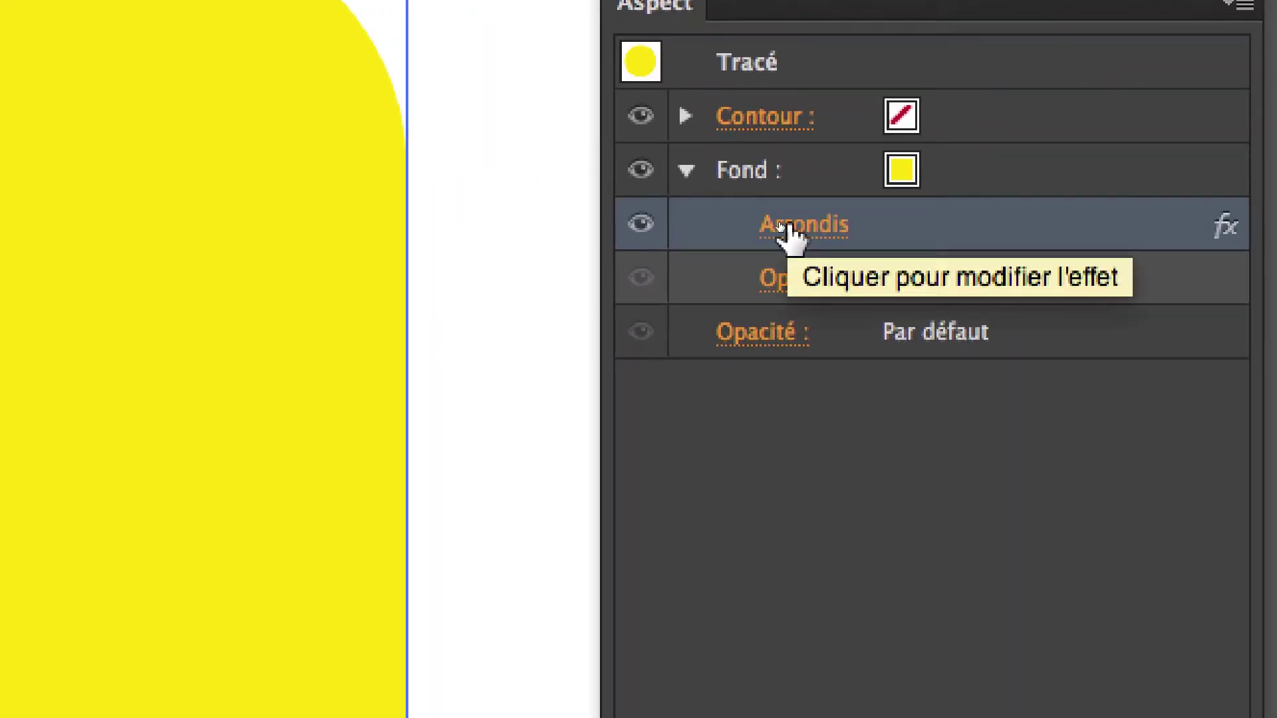
- Edit the rectangle's existing Arrondis effect, setting its radius to 10 mm with Aperçu enabled
left_click(785, 228)
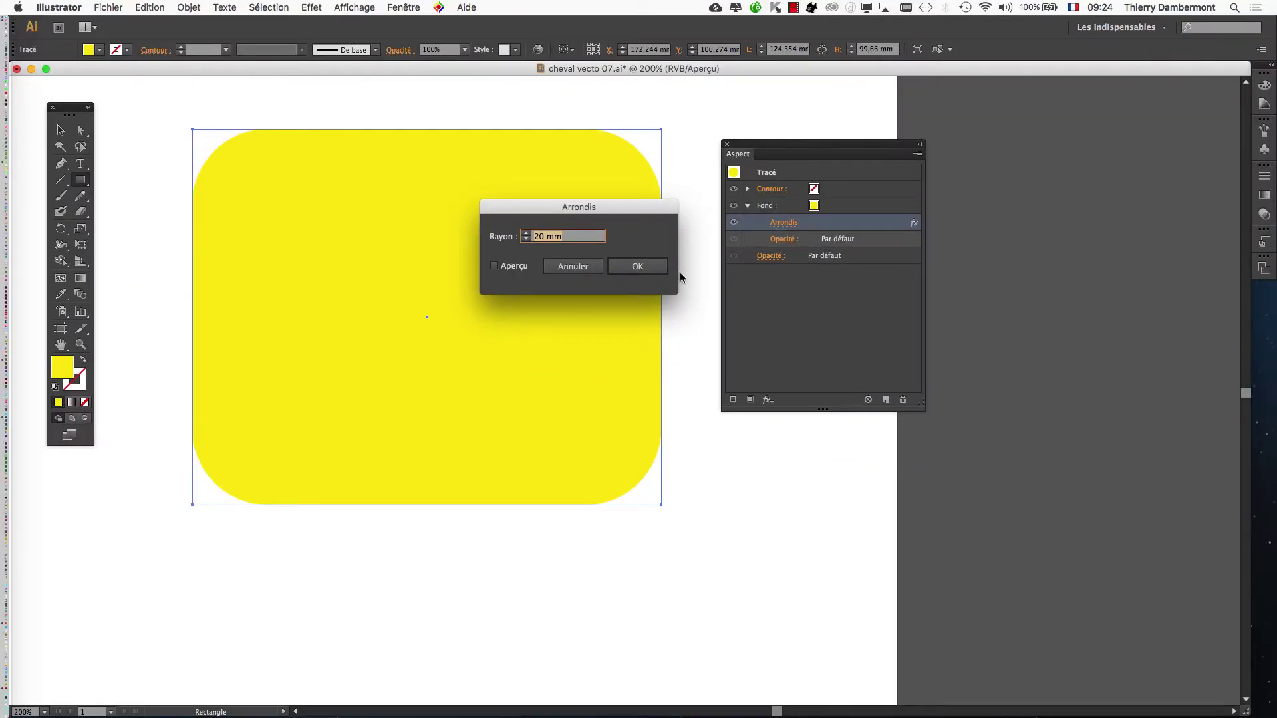
left_click(407, 279)
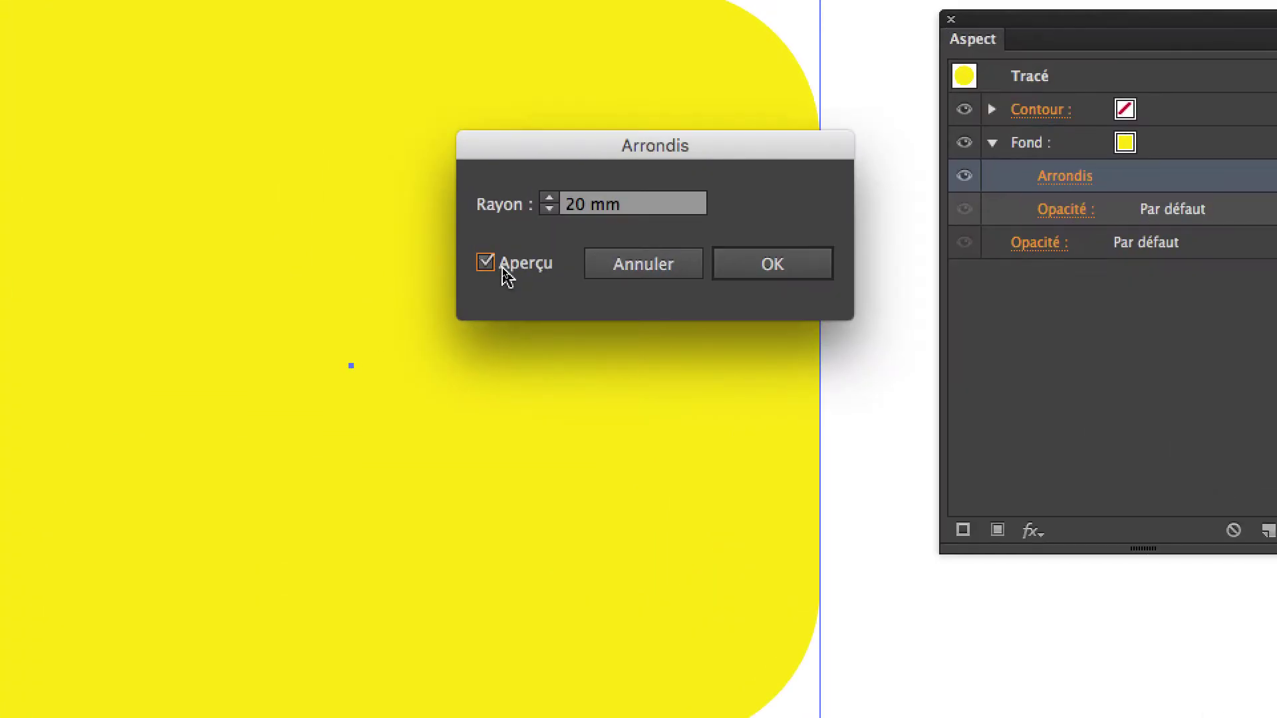
left_click(527, 239, "shift")
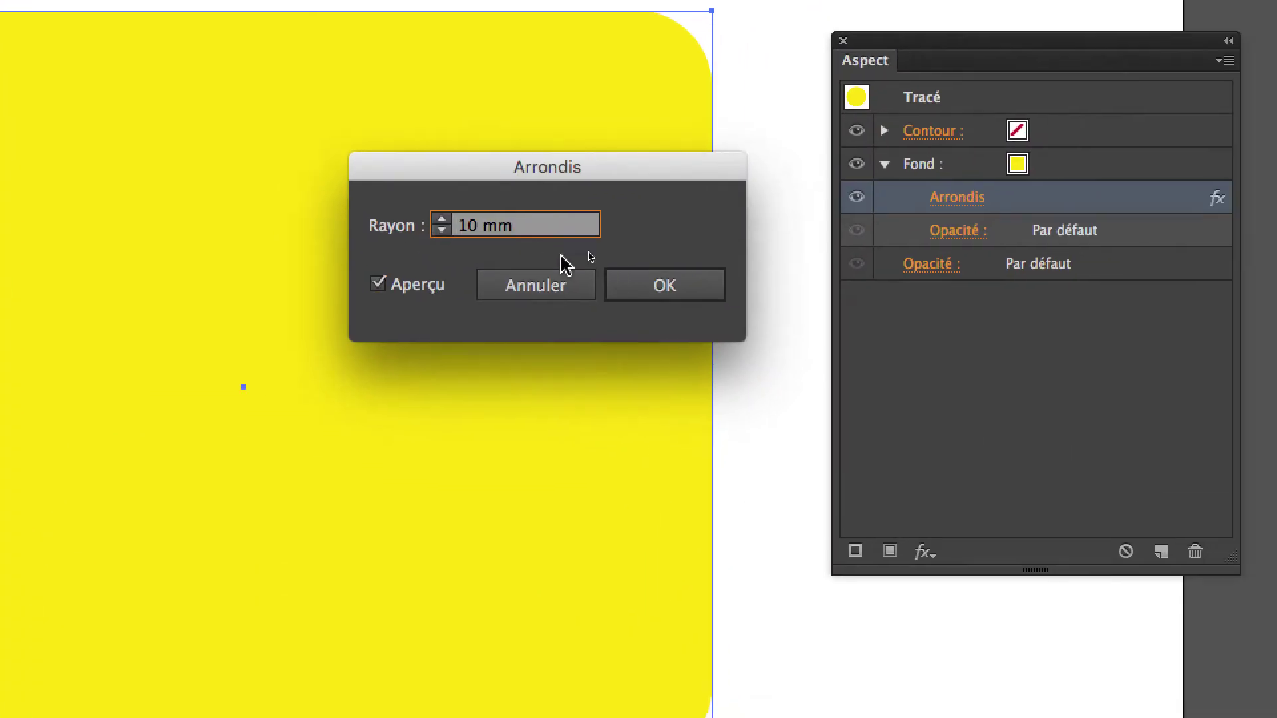
left_click(746, 300)
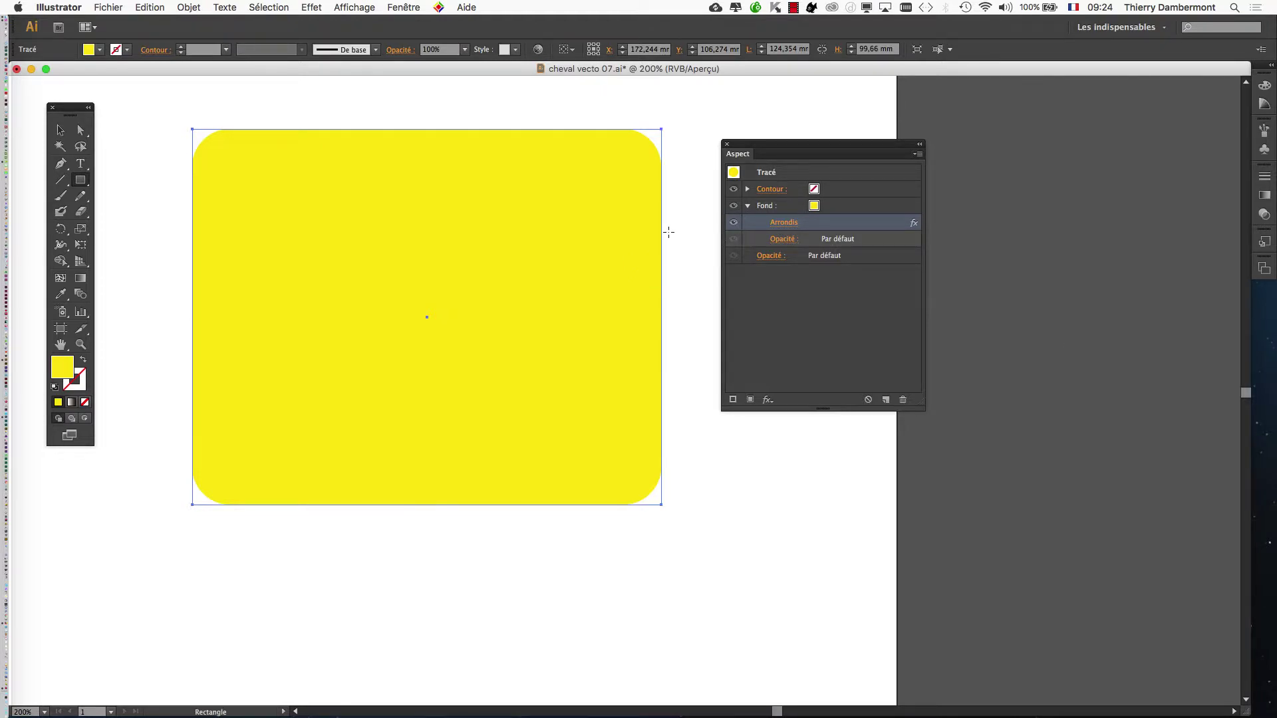
- Save the document as a new Adobe Illustrator file named cheval vecto 08.ai, accepting the Illustrator CS6 options
left_click(59, 7)
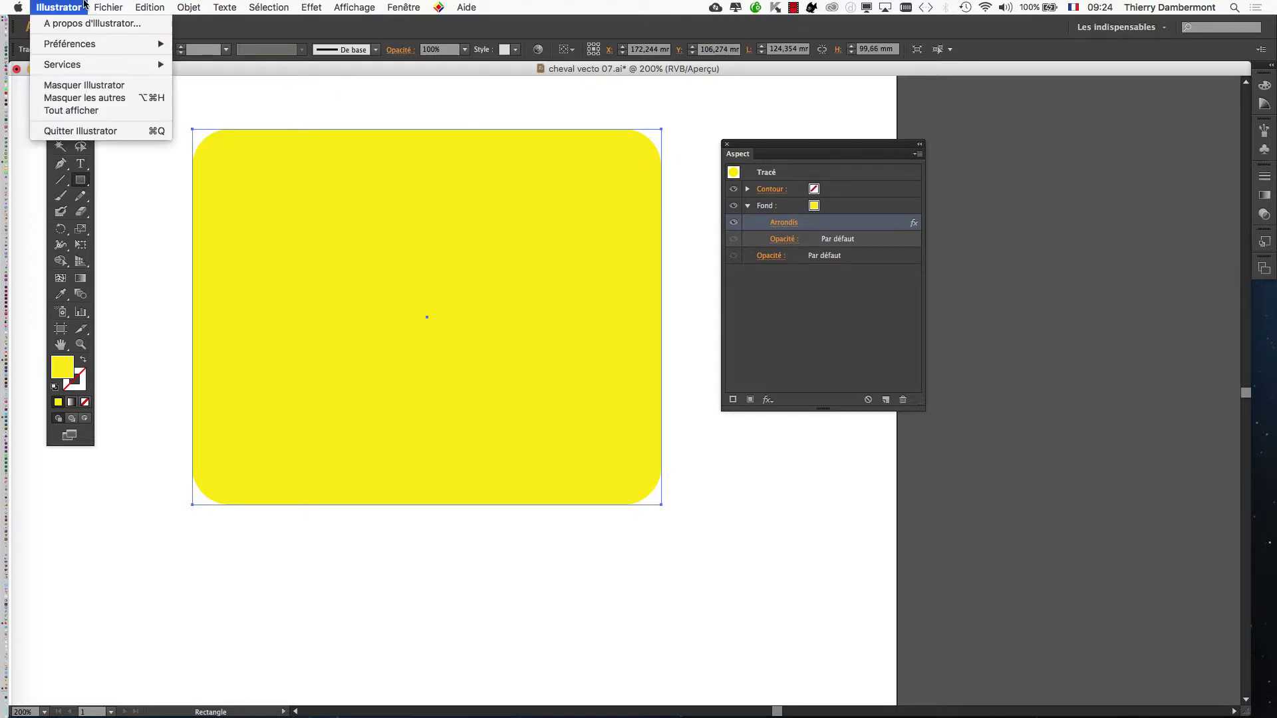
left_click(138, 119)
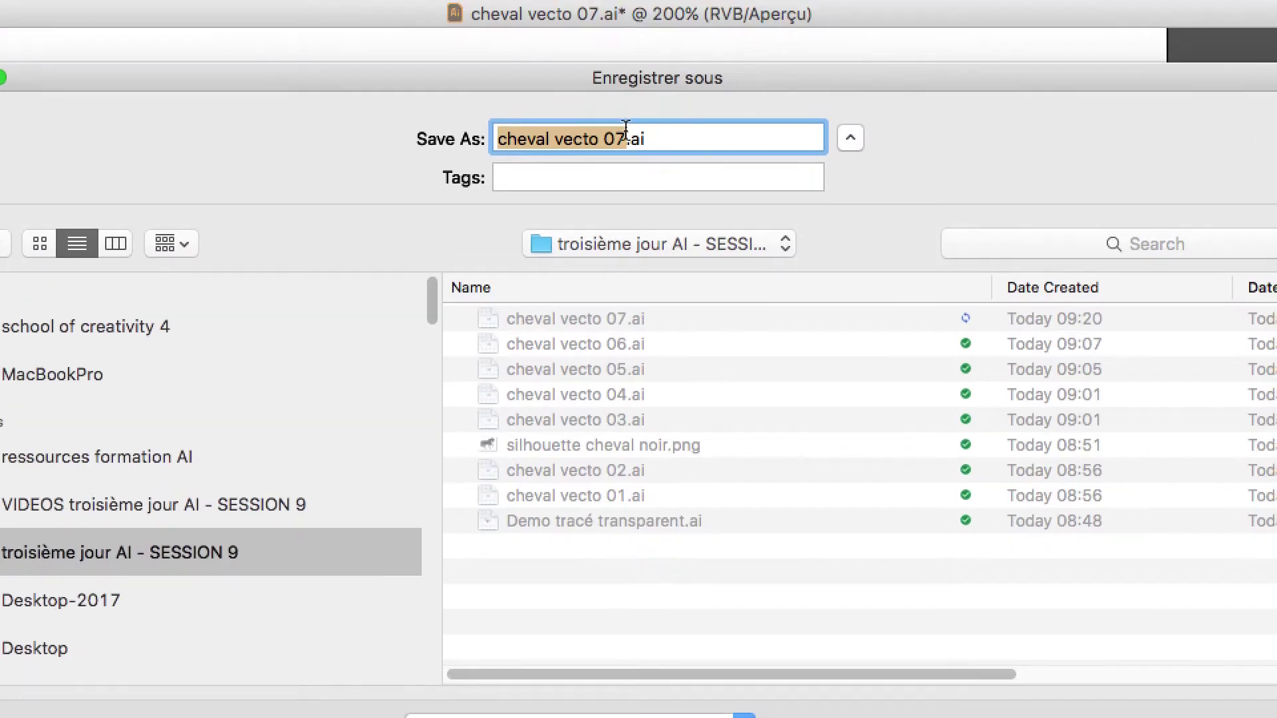
left_click(625, 133)
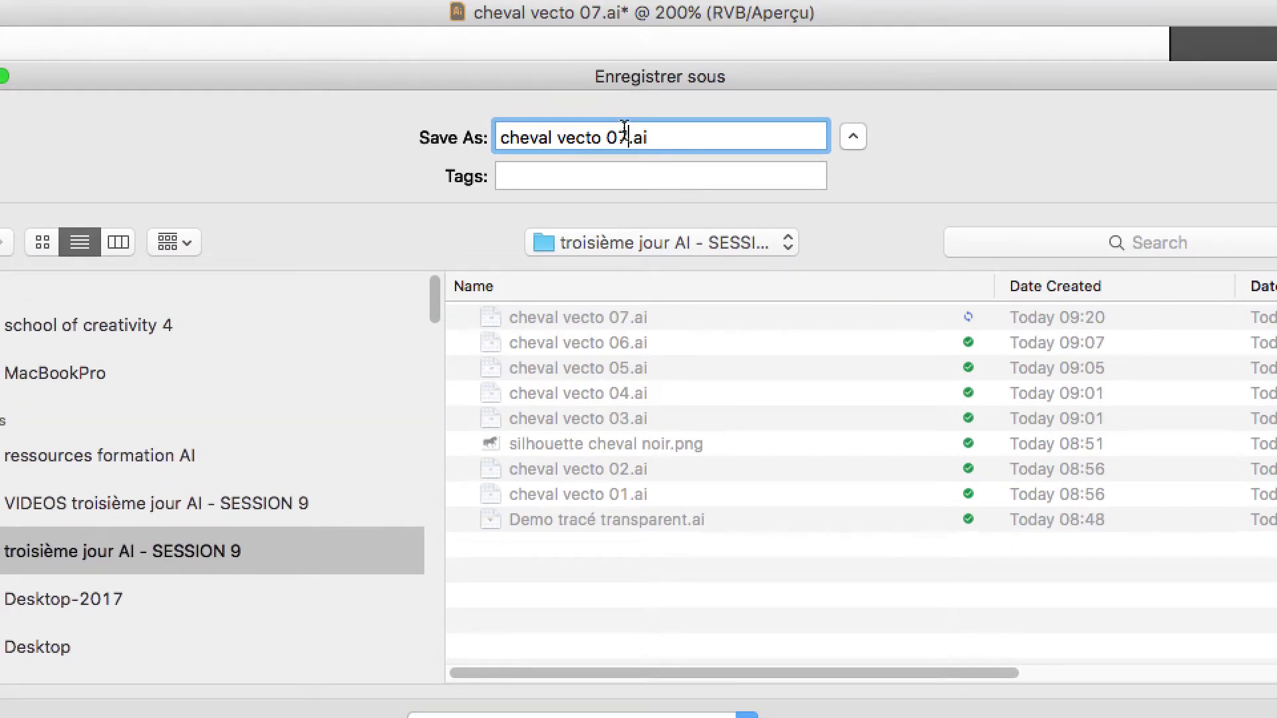
key("BackSpace")
type("8")
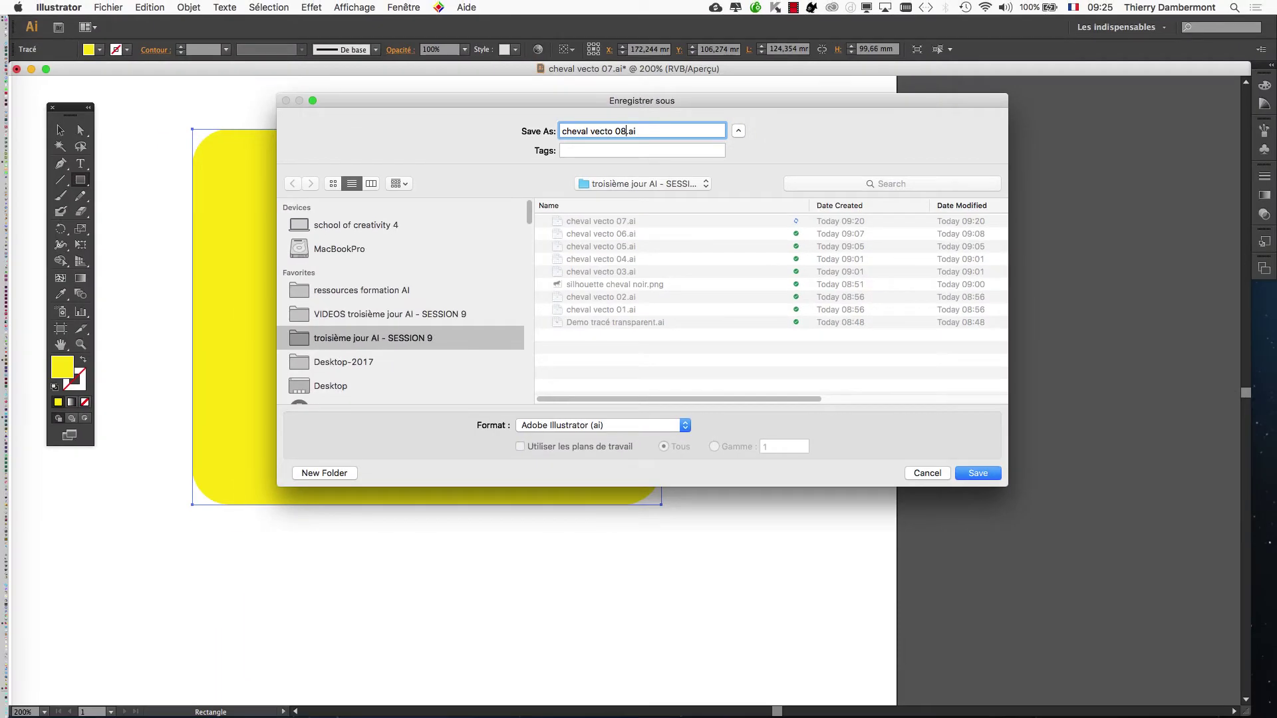
key("Return")
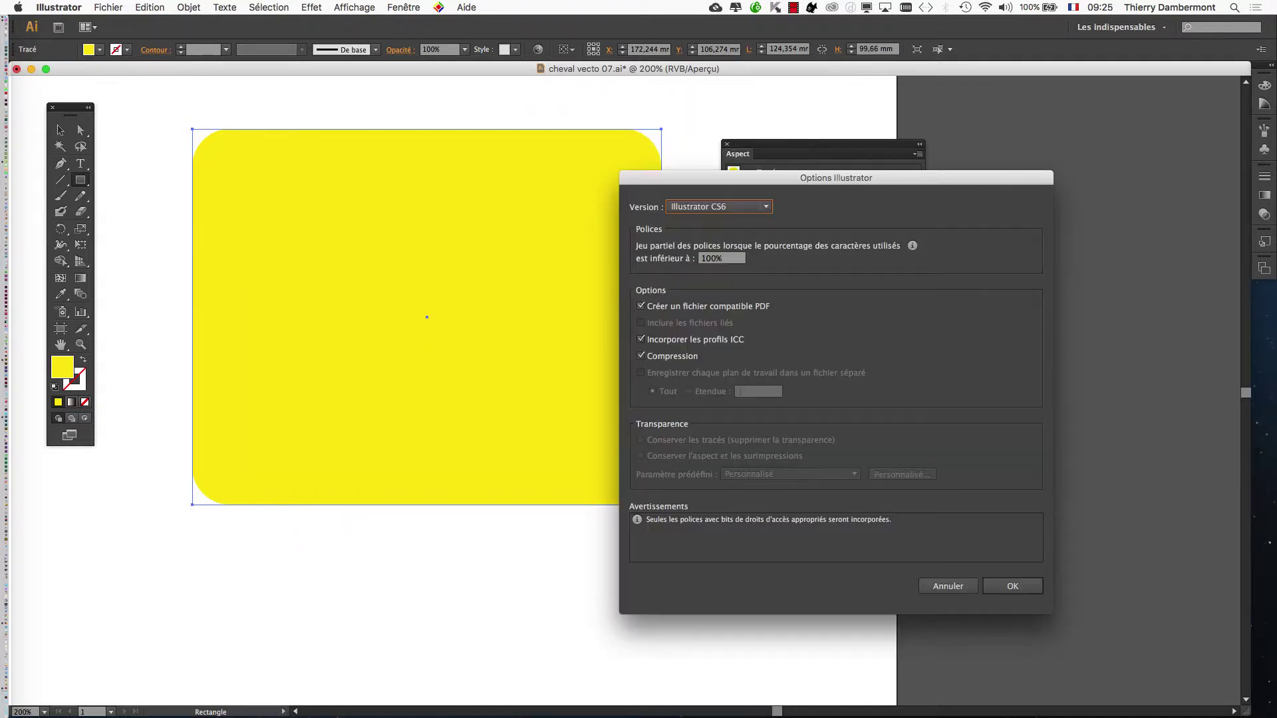
key("Return")
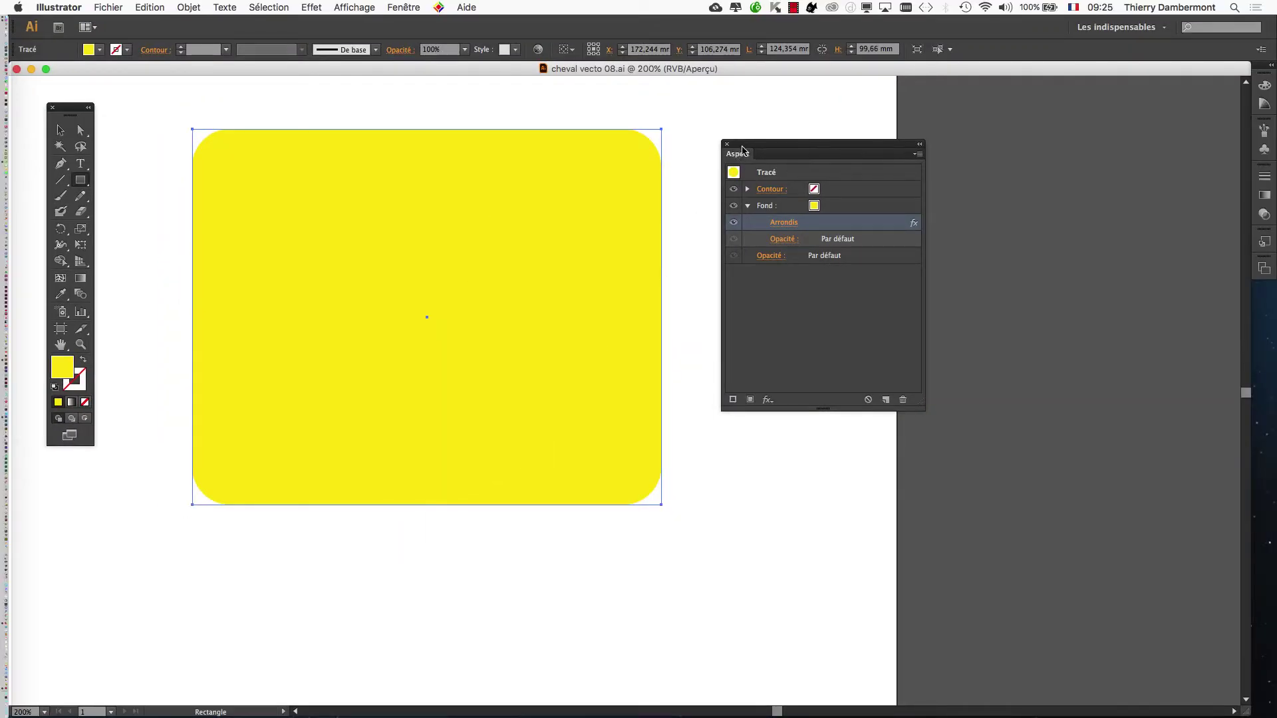
- Give the yellow rectangle a red Contour with a thickness of 6 pt in its Aspect attributes
left_click_drag(732, 144, 798, 133)
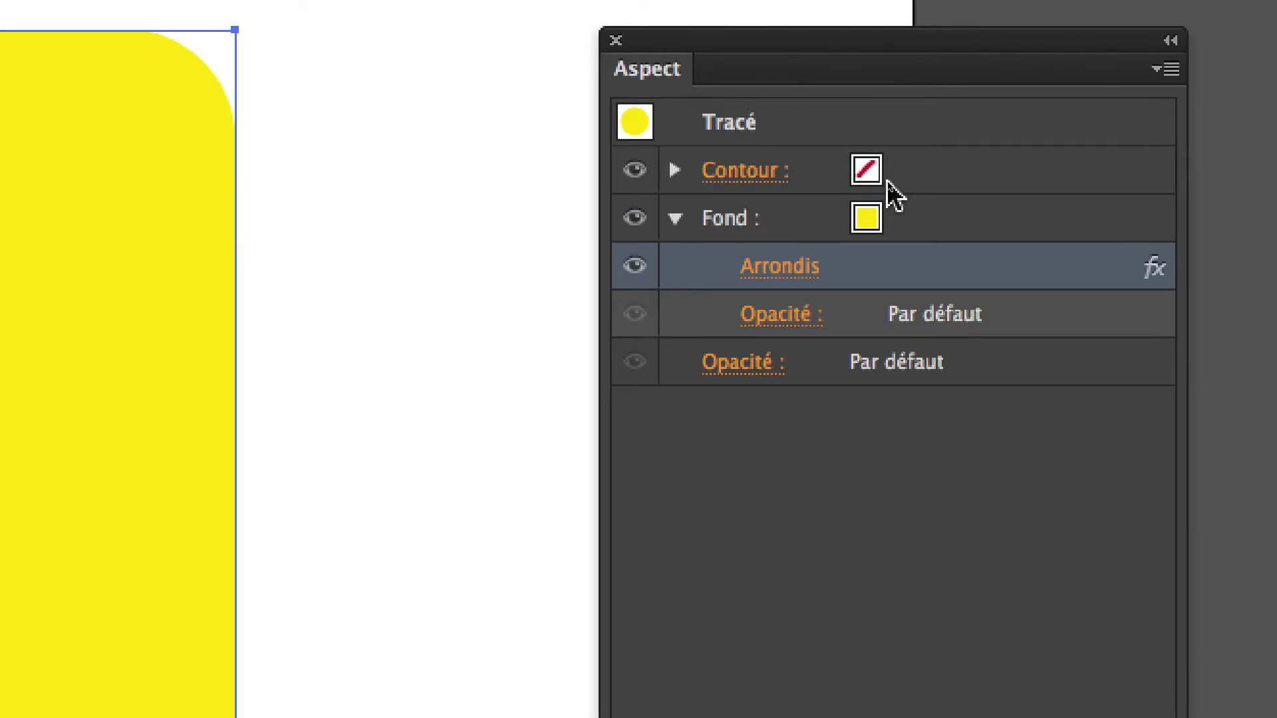
left_click(899, 167)
left_click(889, 180)
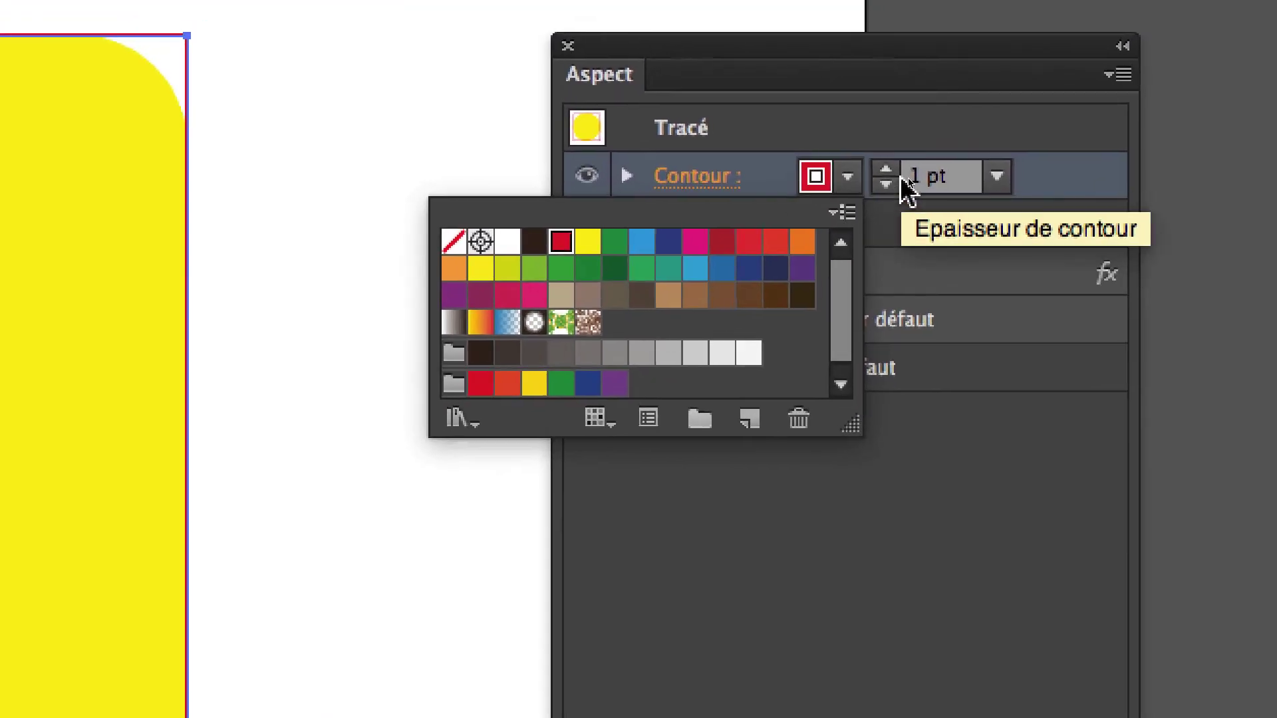
left_click(1135, 120)
left_click(894, 176)
left_click(894, 176)
left_click(895, 177)
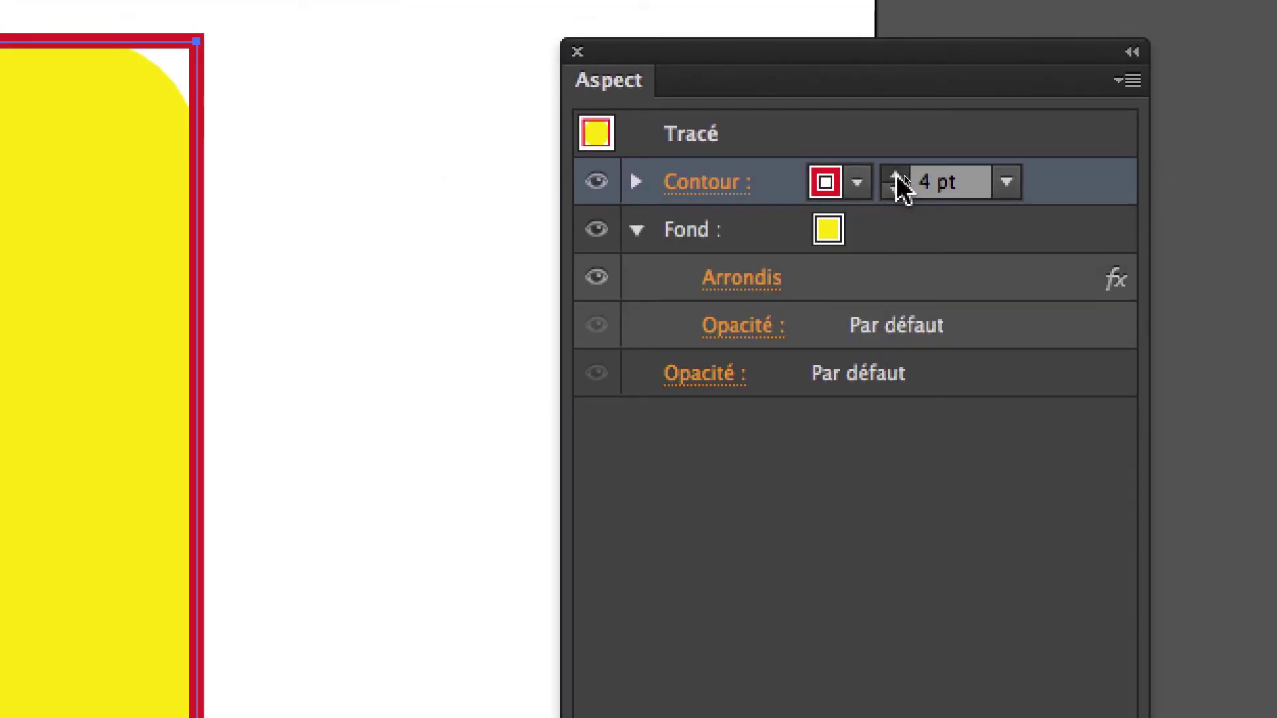
left_click(895, 176)
left_click(894, 176)
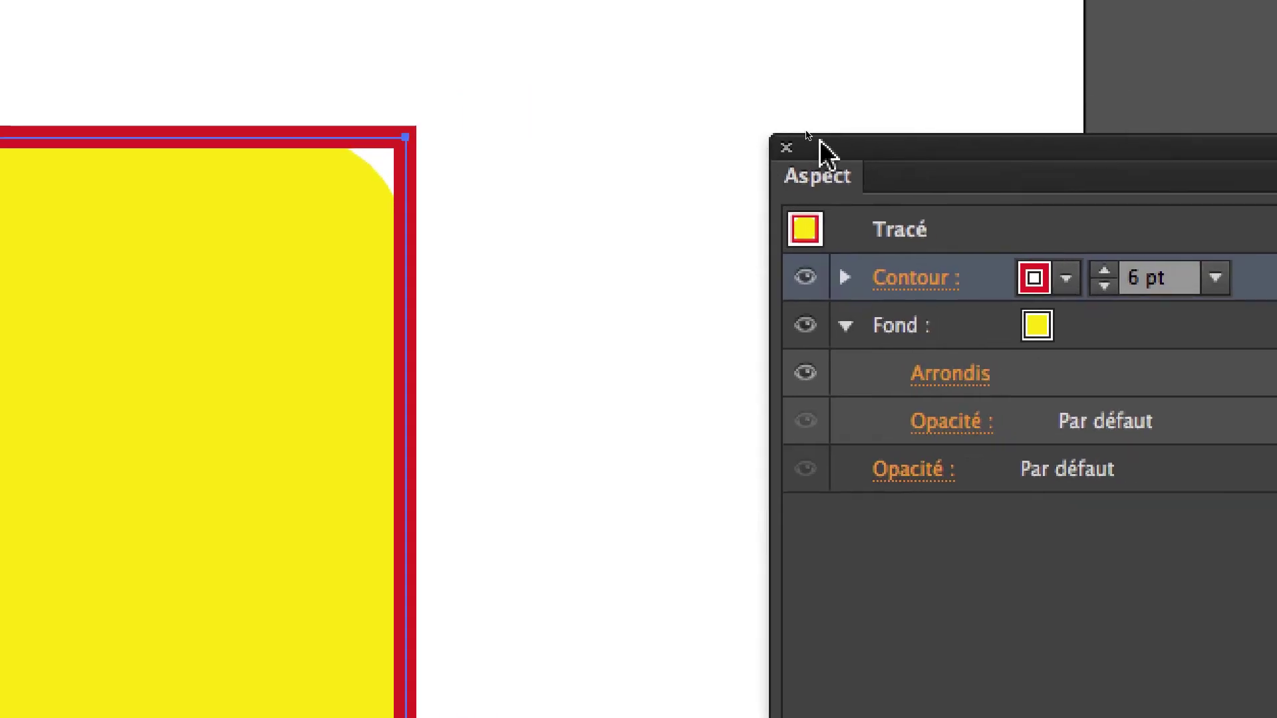
- Move the Arrondis effect out of the Fond so it applies to the whole path, and collapse the Contour and Fond attributes
left_click_drag(614, 50, 326, 0)
left_click_drag(743, 124, 742, 109)
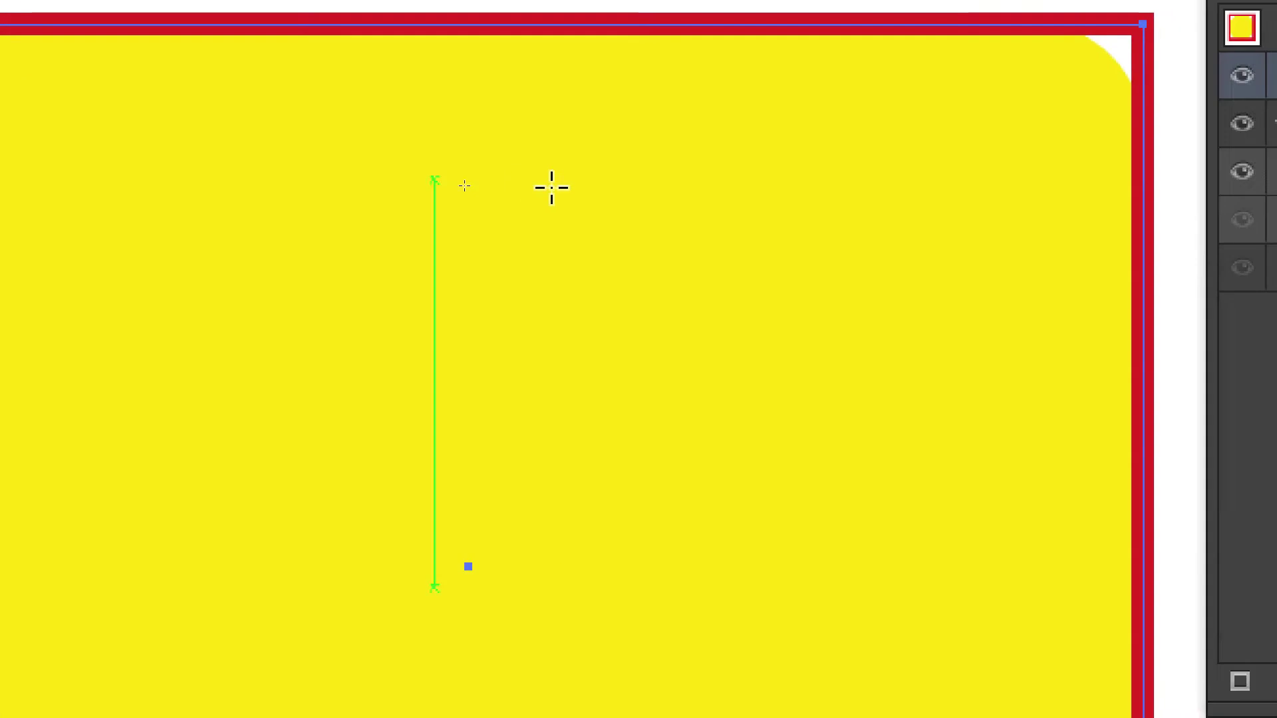
left_click(951, 86)
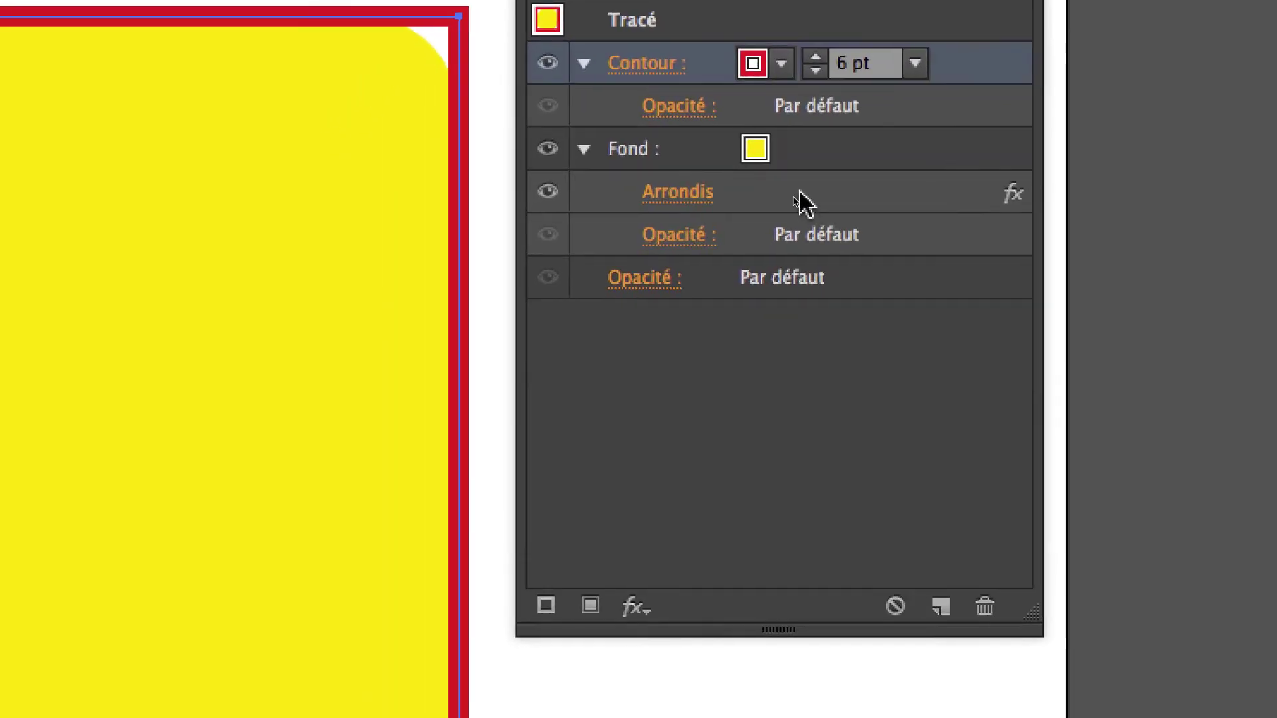
left_click(792, 199)
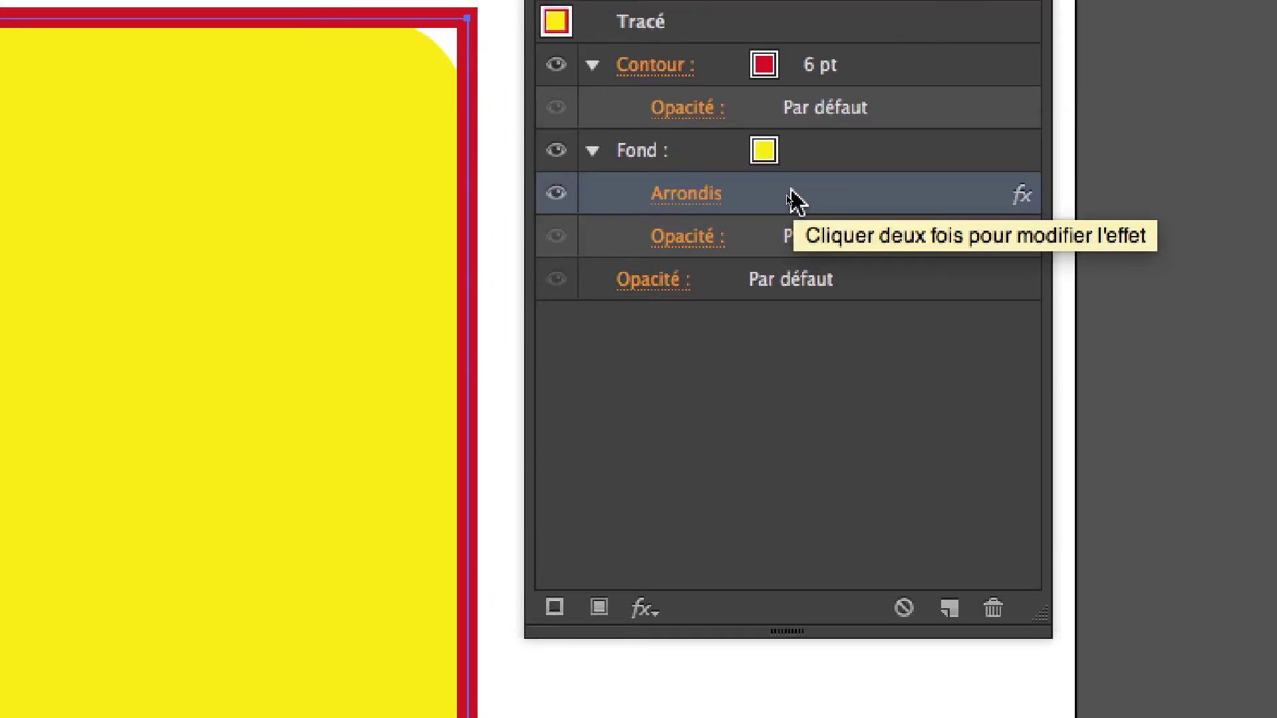
mouse_move(792, 200)
left_mouse_down()
mouse_move(757, 291)
mouse_move(771, 198)
mouse_move(778, 220)
left_mouse_up()
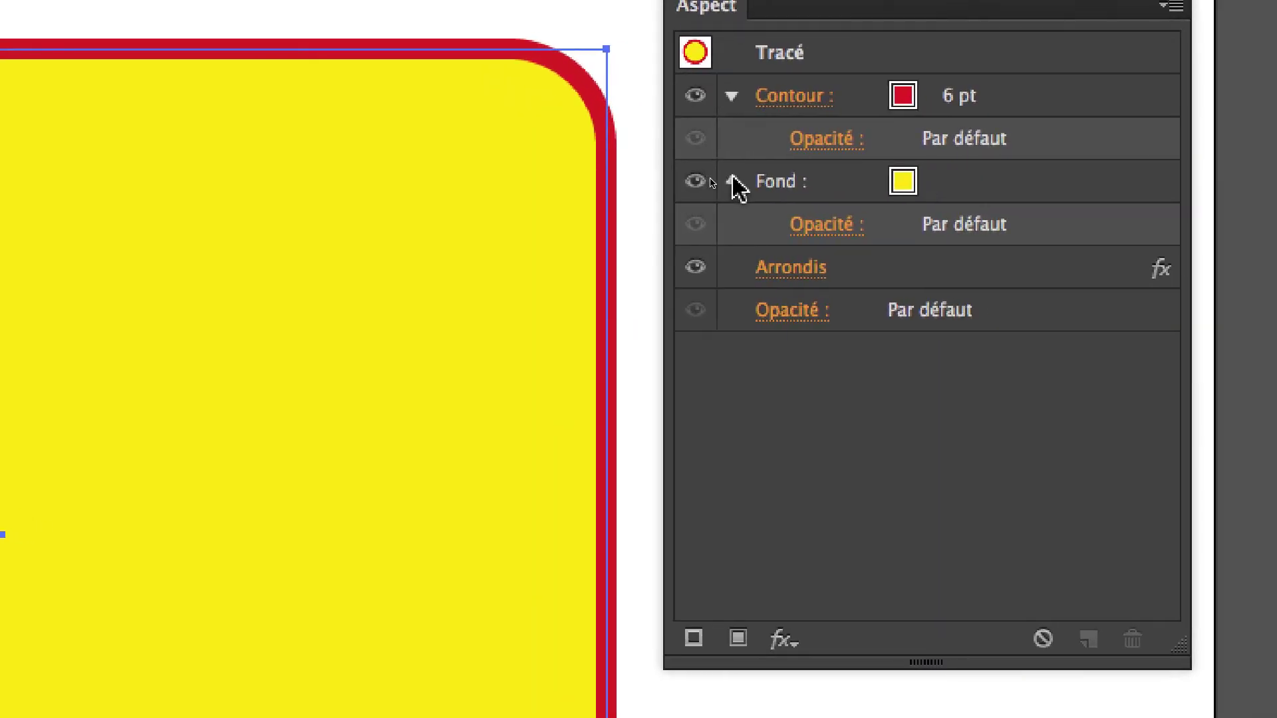
left_click(777, 176)
left_click(731, 149)
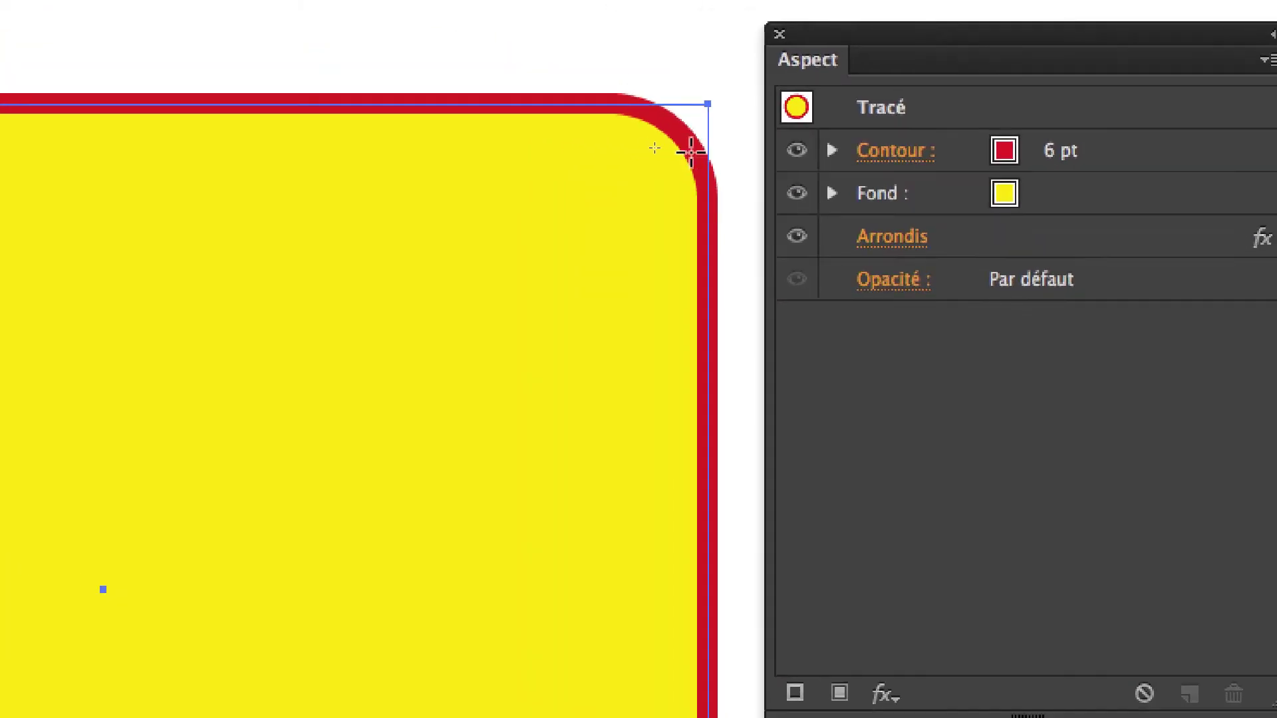
- Edit the path-level Arrondis effect, setting its radius to 15 mm with Aperçu enabled
left_click(752, 178)
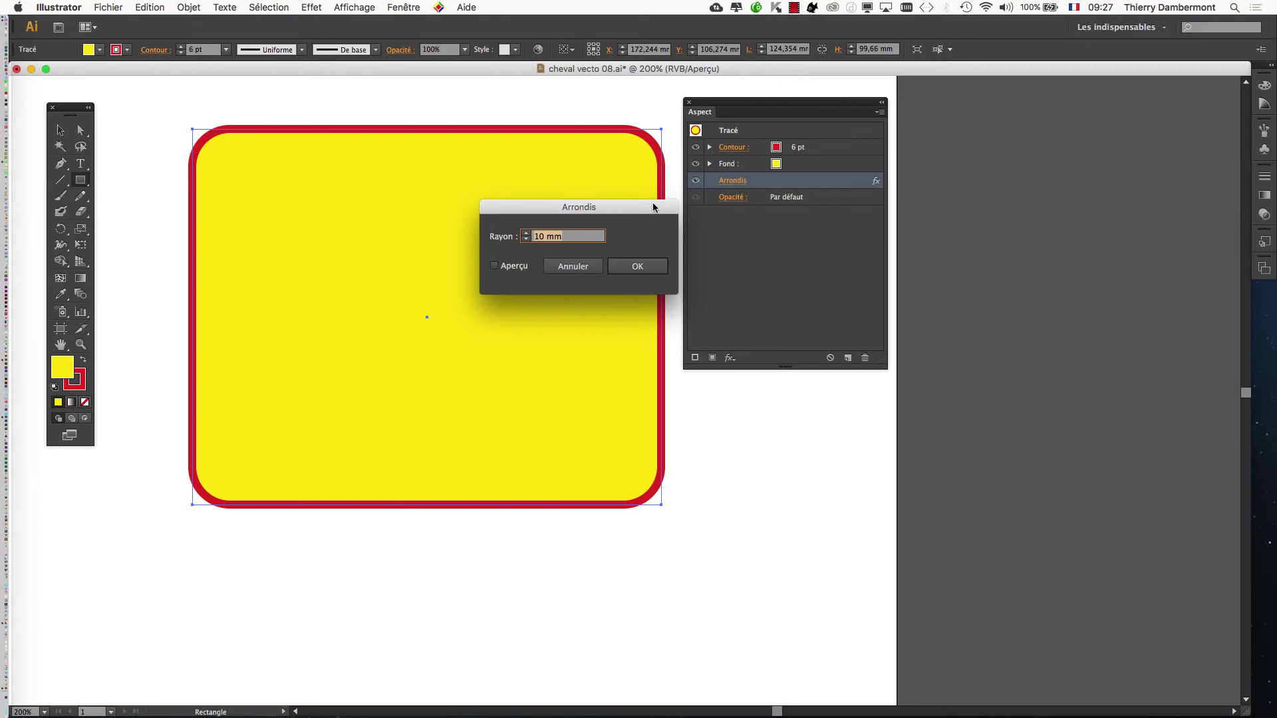
left_click_drag(485, 251, 1276, 344)
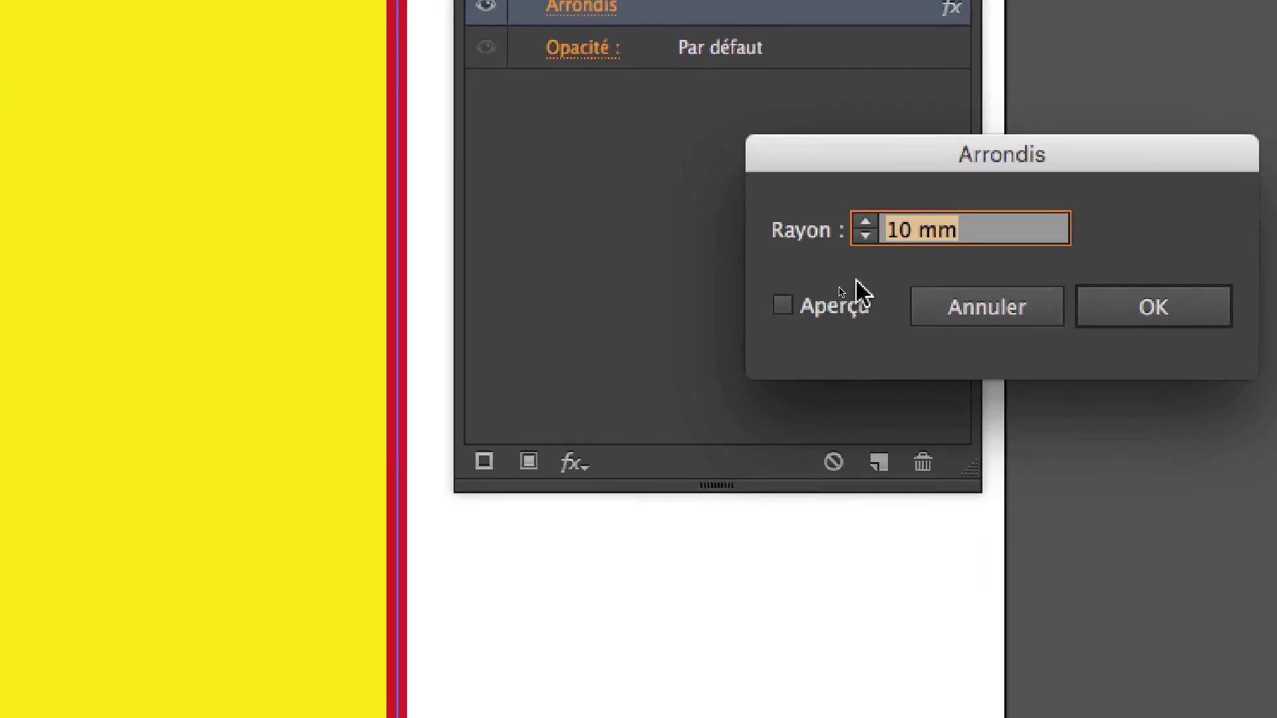
left_click(851, 305)
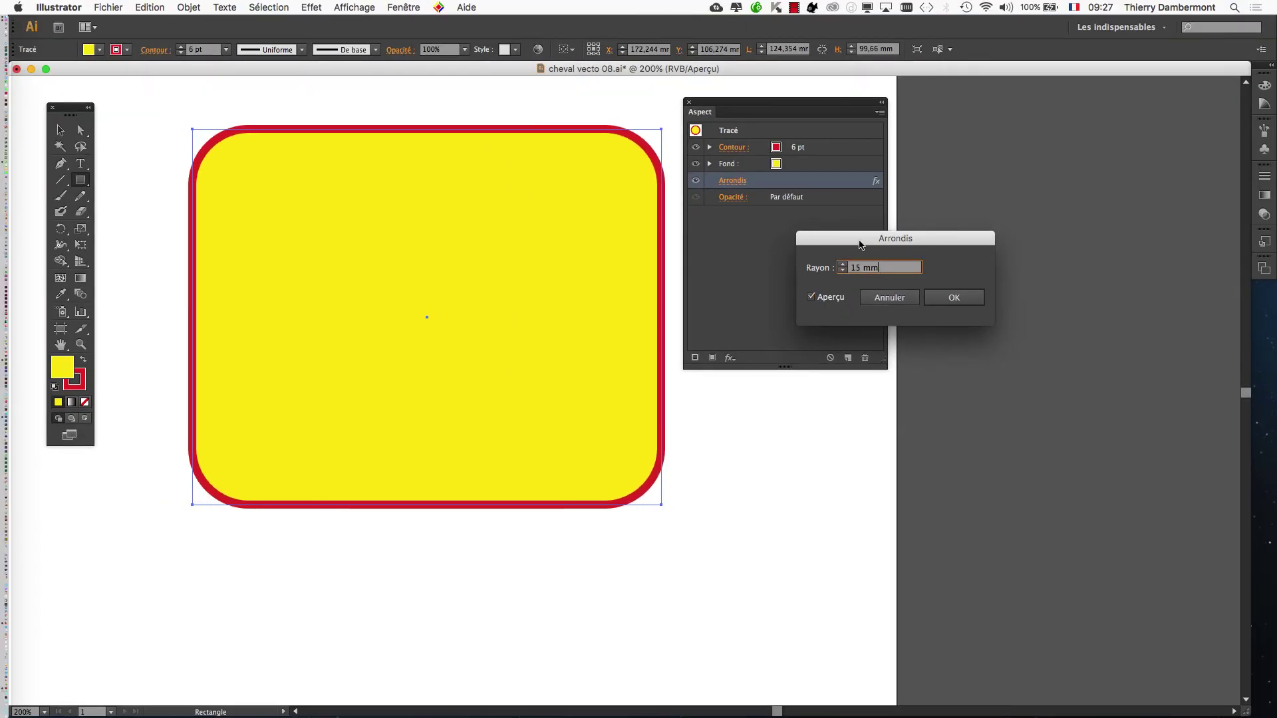
left_click_drag(859, 245, 1072, 235)
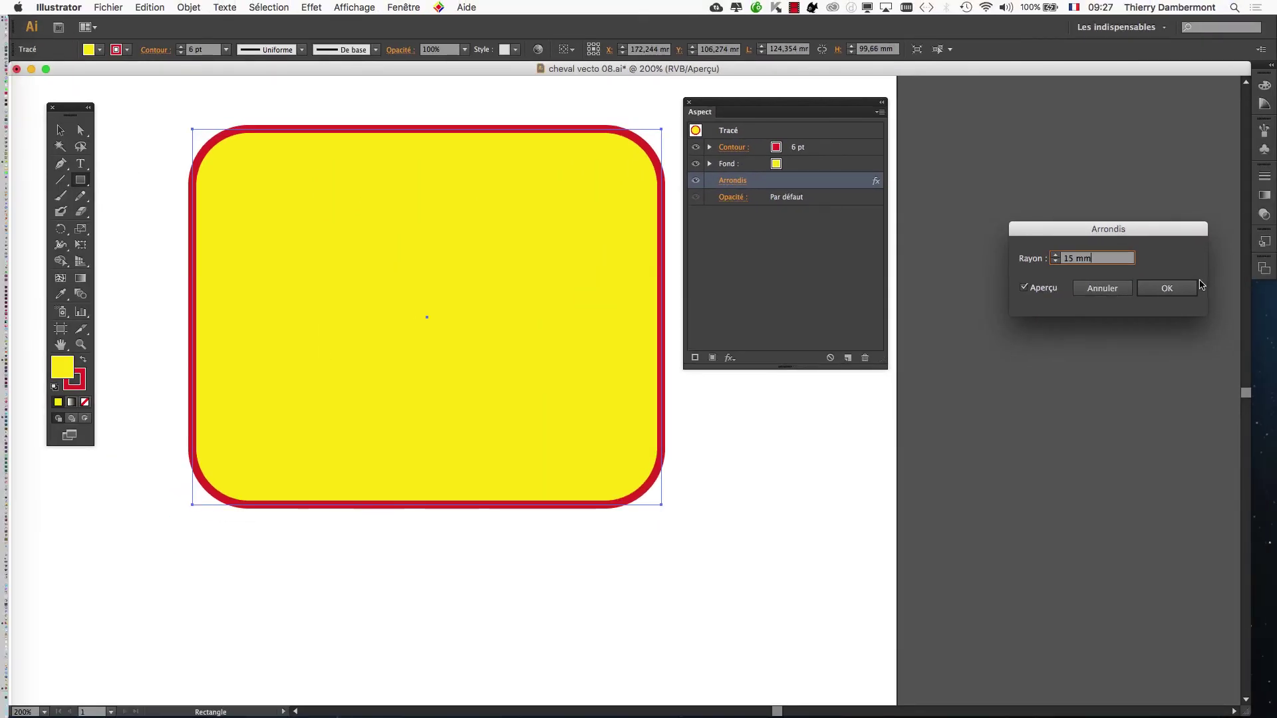
left_click(1194, 287)
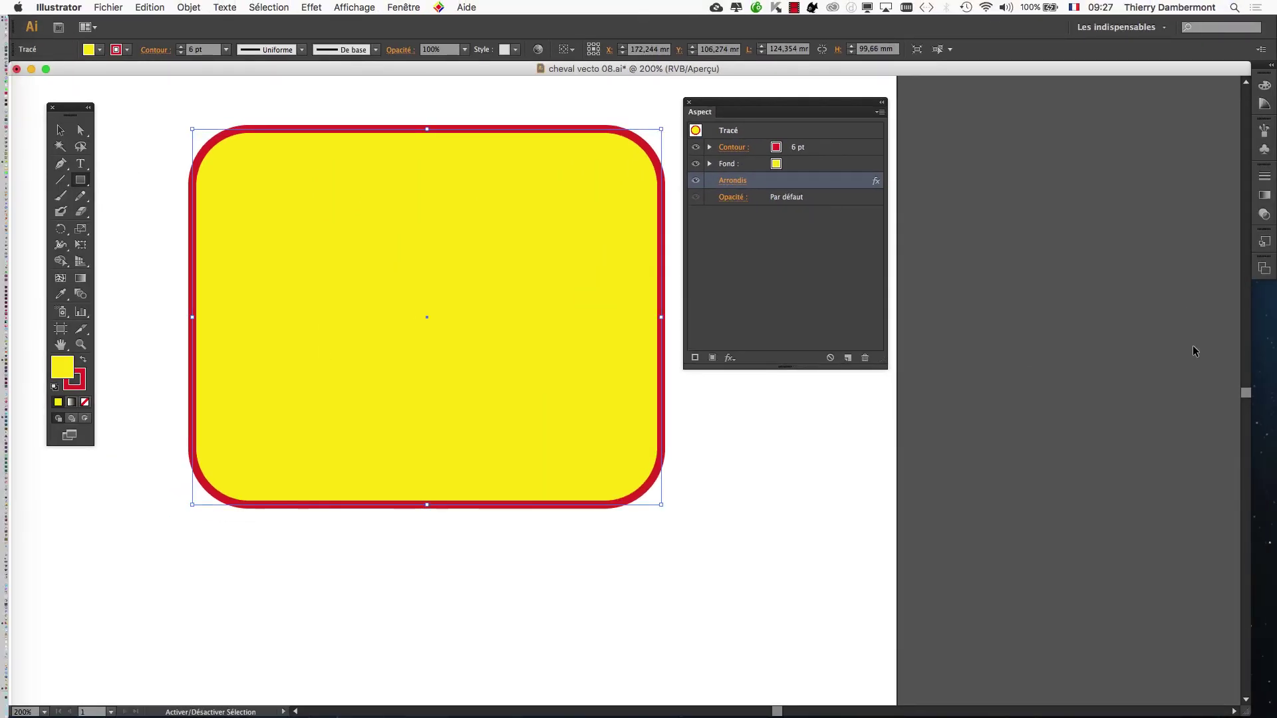
- Save the red-outlined rounded rectangle document as a new Adobe Illustrator file named cheval vecto 09.ai
left_click(108, 7)
left_click(157, 119)
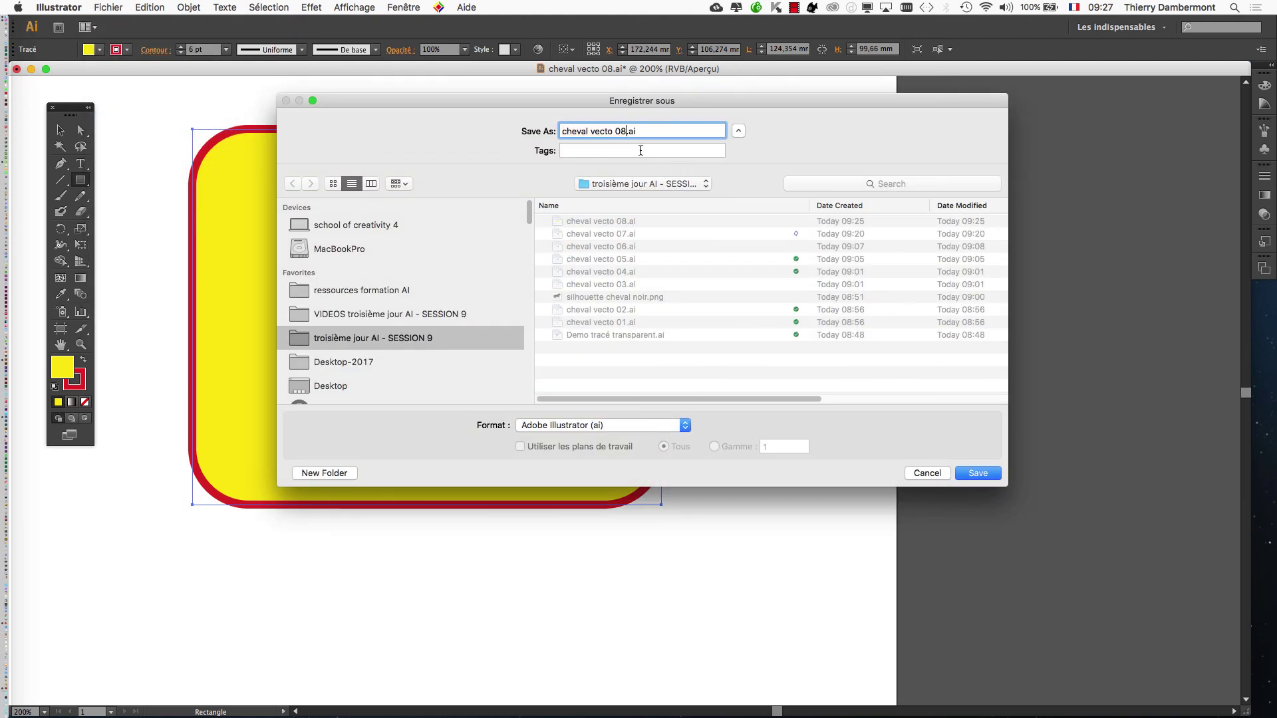
left_click(976, 473)
key("Return")
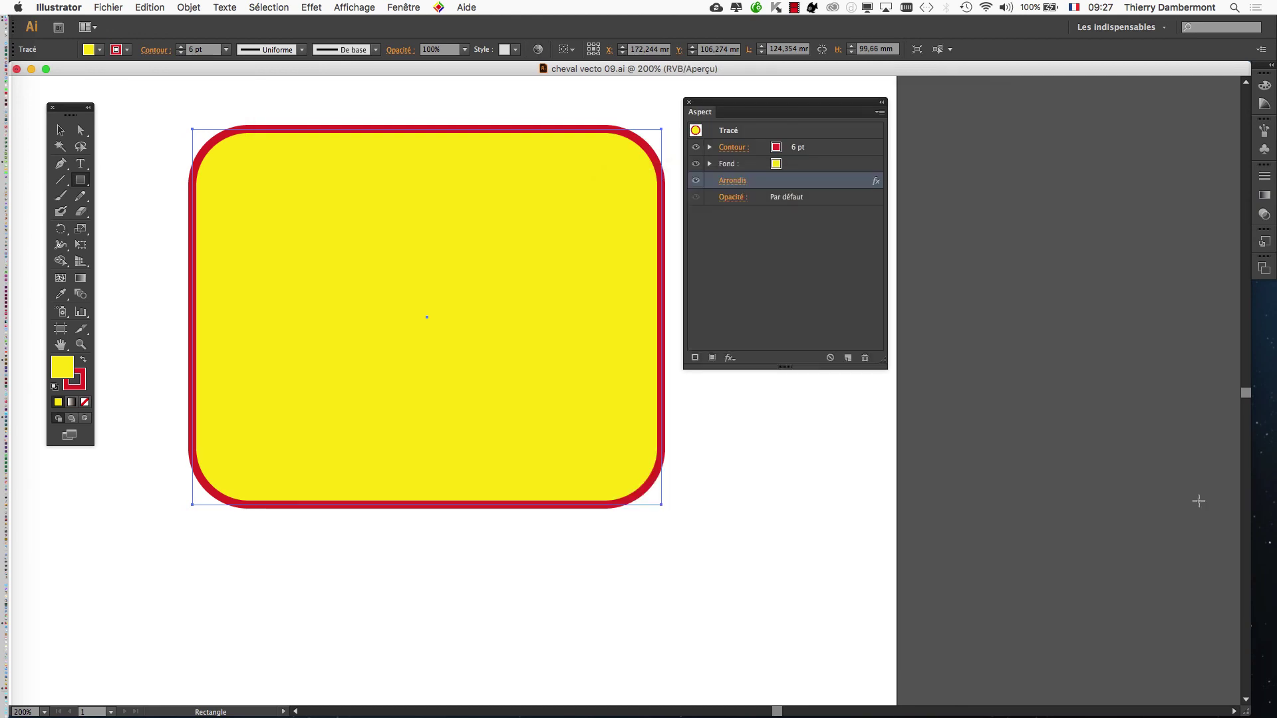